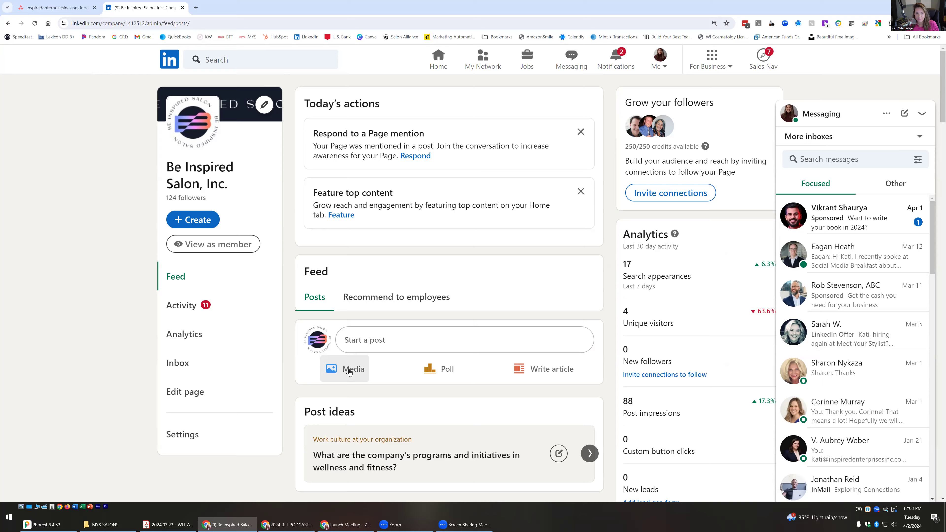
- Start a media post on the Be Inspired Salon page with the "BIS_Grand Opening (Your Story) (1)" image and preview it
click(349, 371)
click(465, 337)
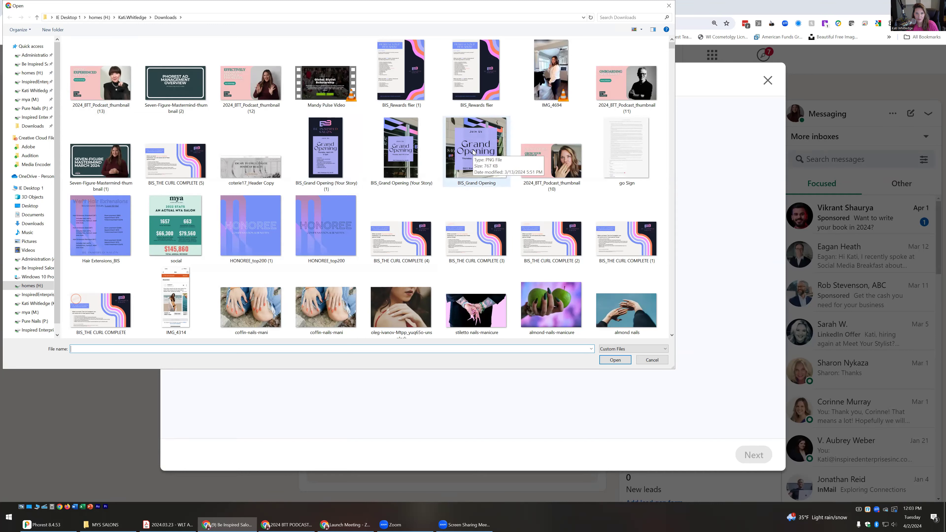
click(327, 157)
click(607, 359)
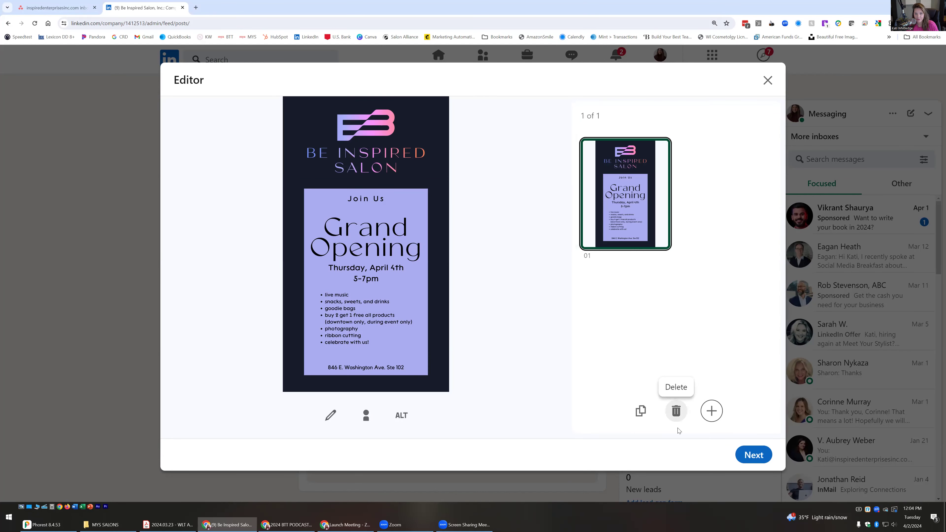
click(750, 459)
scroll(392, 254, down, 10)
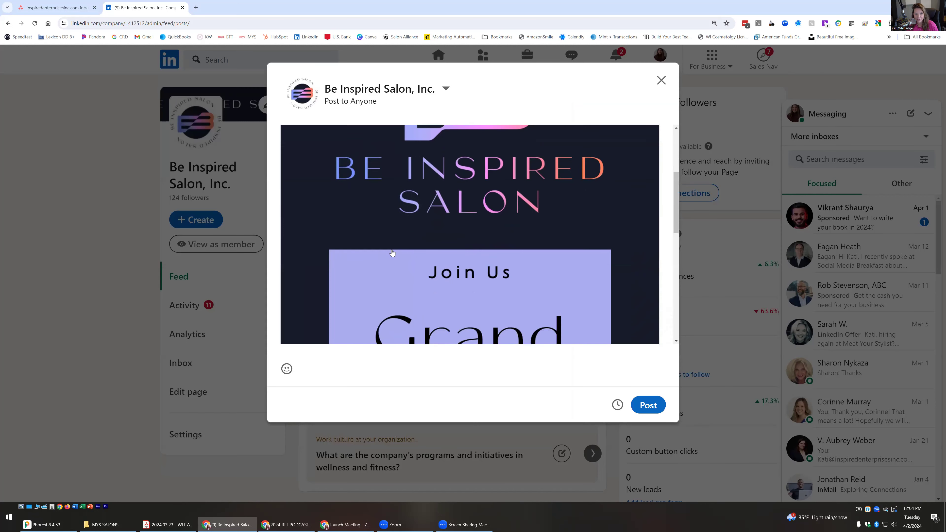
scroll(389, 250, up, 10)
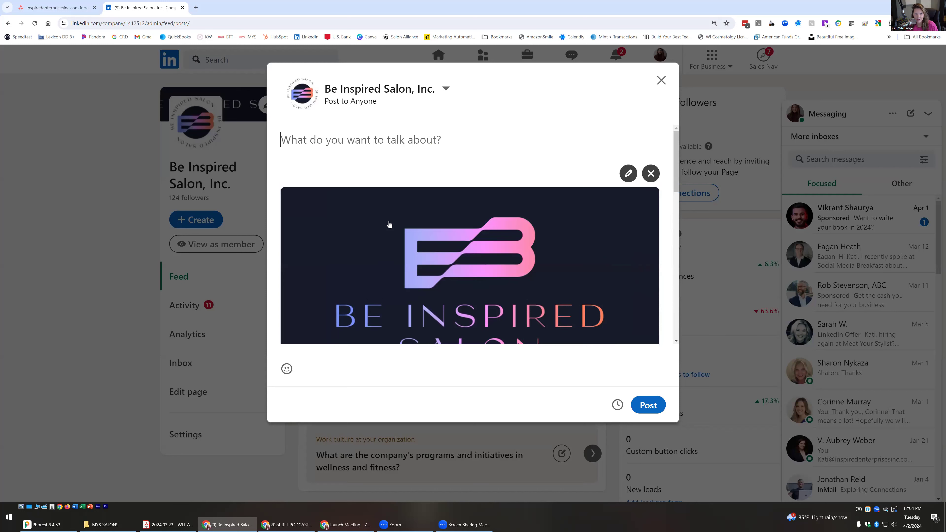
- Begin the post text with "This Thursday is our Grand Opening party for our second salon location,"
text(This Thursday)
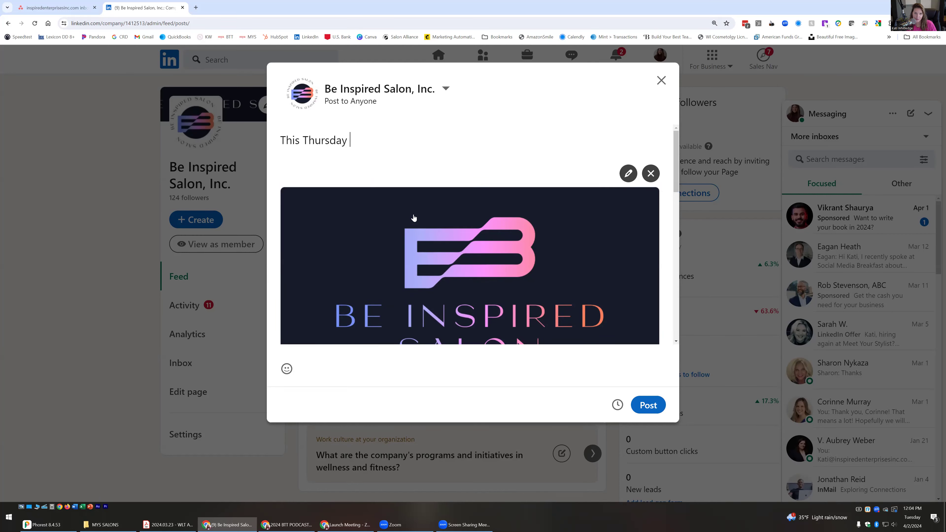
text( is our Grand Opening party for)
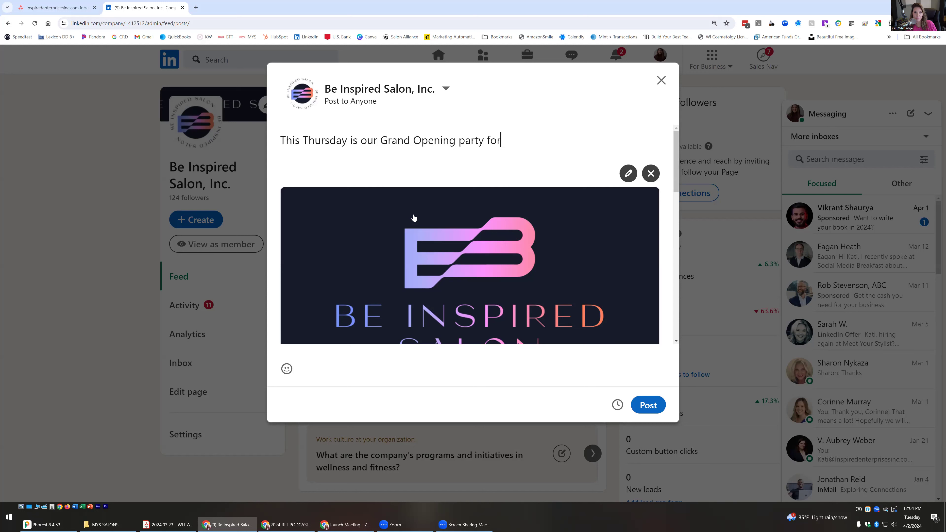
text( our second salonloca)
key(BackSpace)
key(BackSpace)
key(BackSpace)
key(BackSpace)
text(location, down)
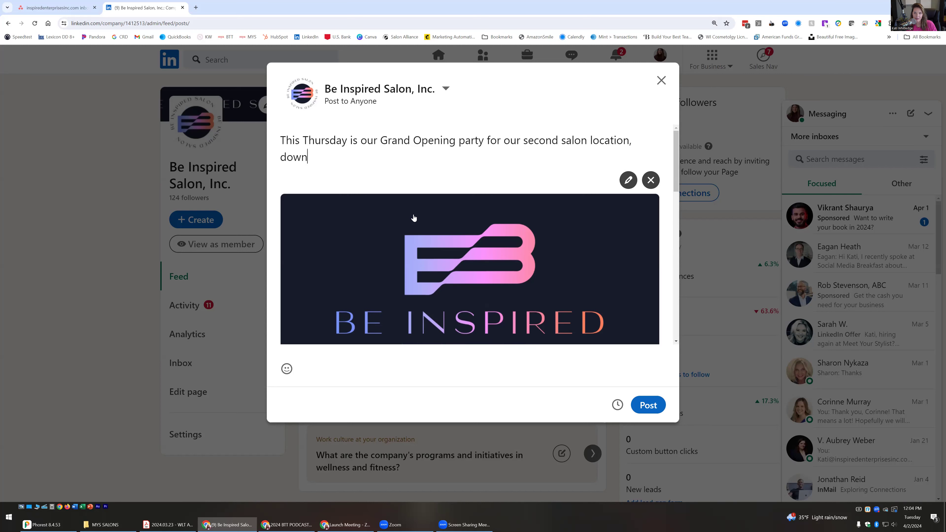
- Continue the post text with "downtown Madison! We are super excited to celebrate with all of you"
text(town Madison! We are super excited to cle)
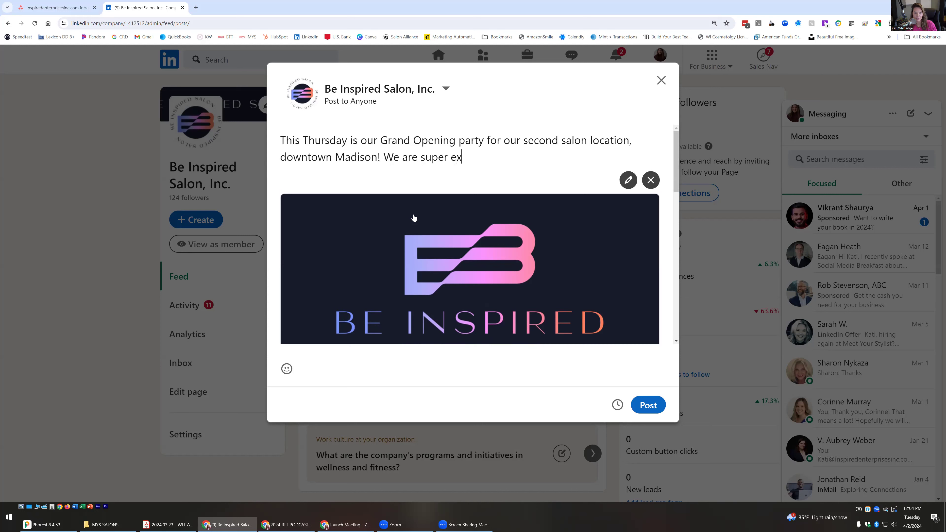
key(BackSpace)
key(BackSpace)
text(elebraste)
key(BackSpace)
key(BackSpace)
key(BackSpace)
key(BackSpace)
text(te with all of you)
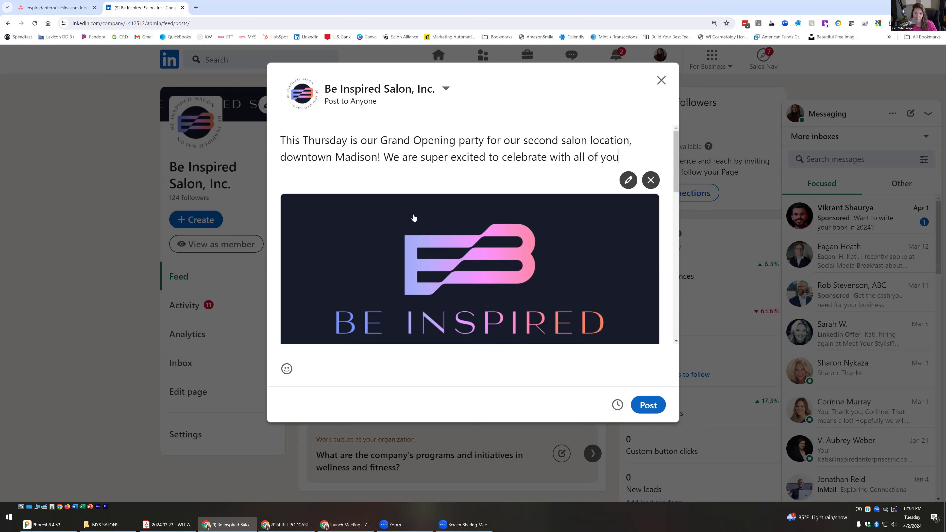
- Add "Thank you to the Greater Madison Chamber of Commerce for offering a lovely ribbon cutting." to the post, tagging the chamber's page
text(. Thank you )
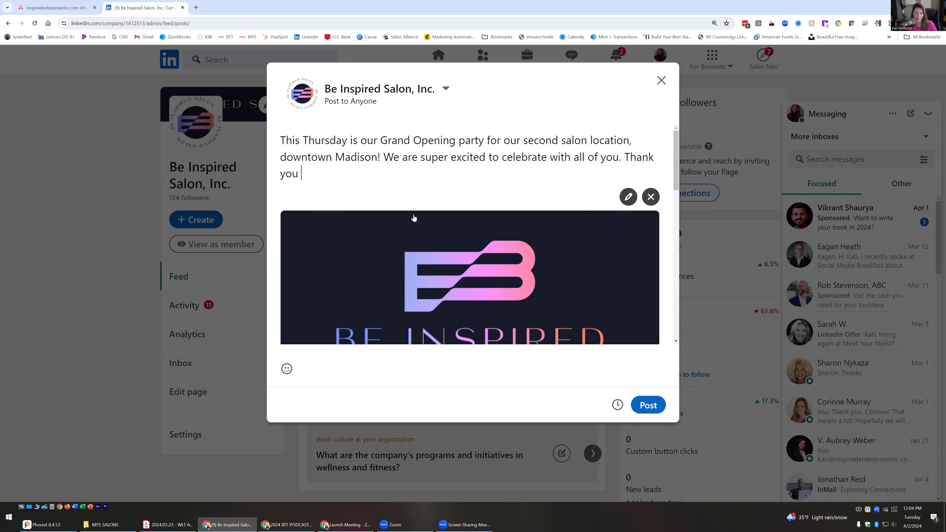
text(to the @Madiso)
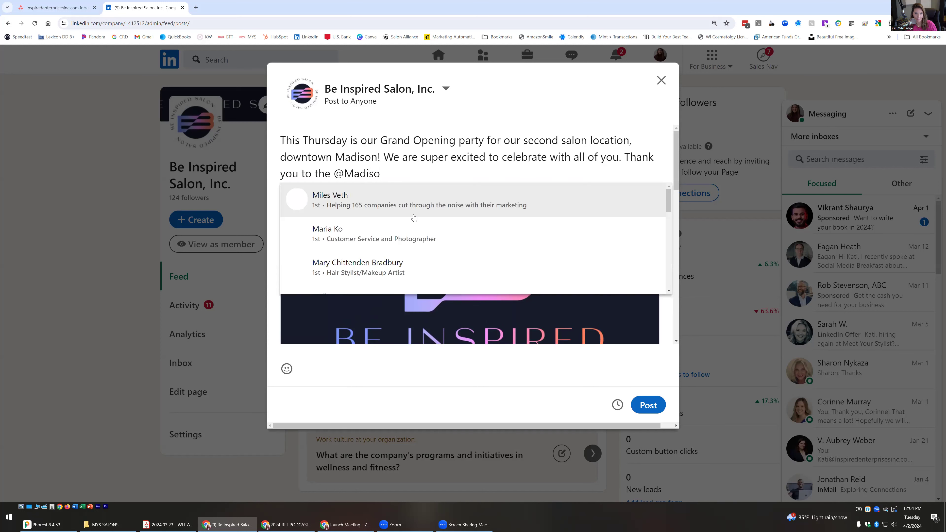
text(n chamber of Commerce)
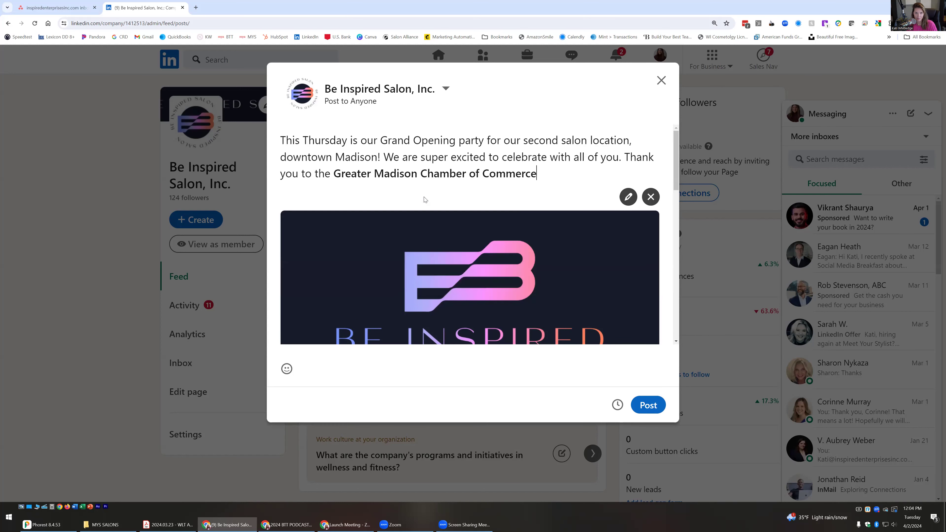
click(425, 200)
text(for offering a lovely)
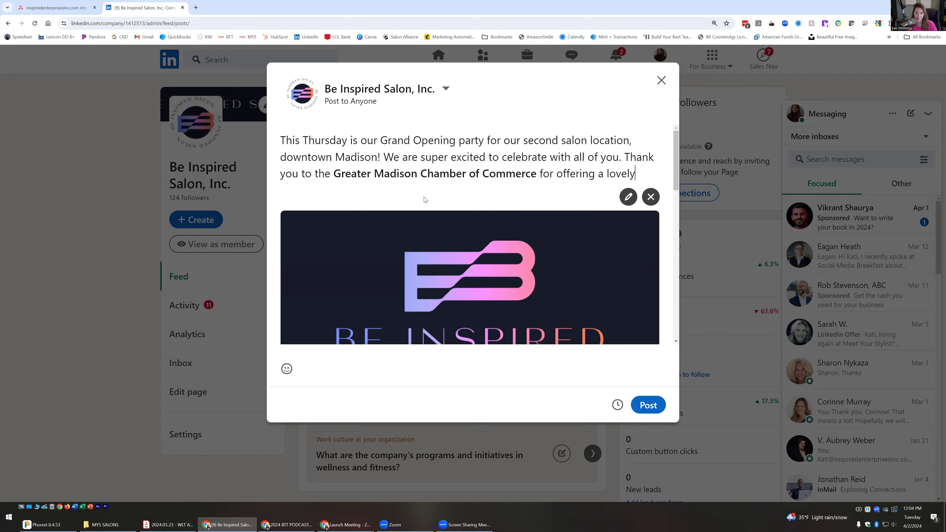
text( ribbon cutting. We)
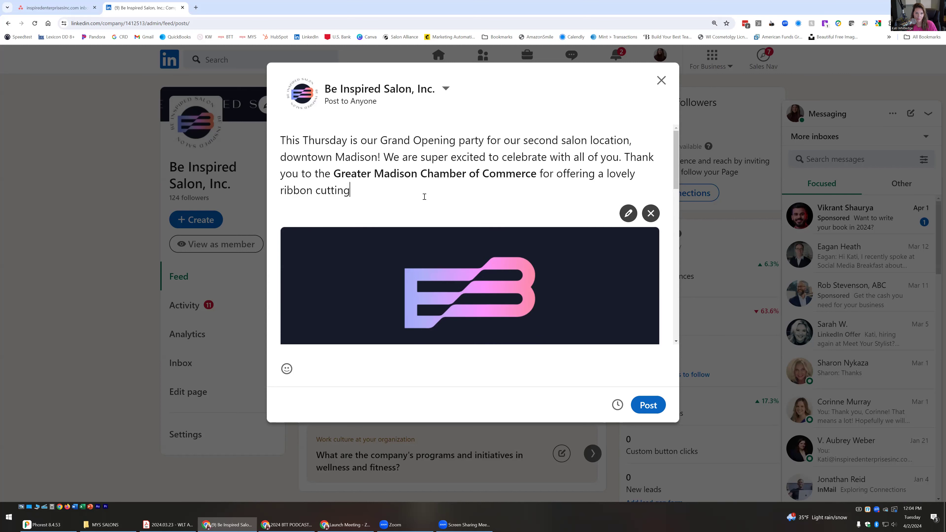
- End the post text with "Please comment below if you can join us!"
key(BackSpace)
key(BackSpace)
text(Please )
text(come )
text(e)
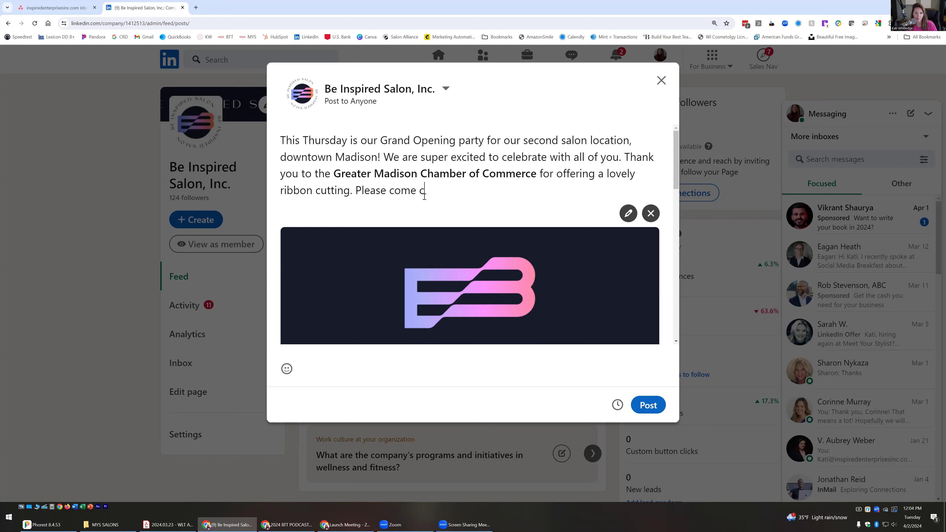
key(BackSpace)
key(BackSpace)
key(BackSpace)
text(comment below if you can join us!)
- Insert the date and time "(4/4) from 5-7pm" after "This Thursday" in the post text
click(345, 146)
text(fro)
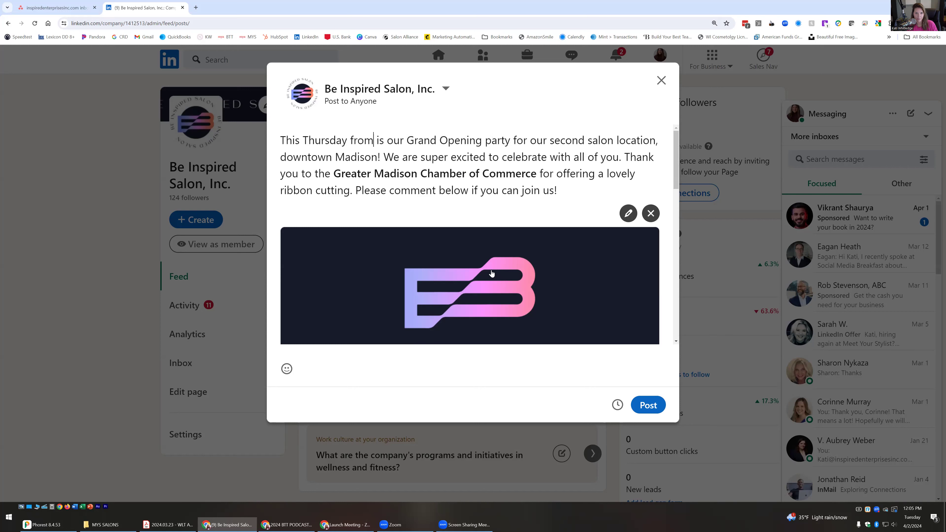
text(m 5-7pm)
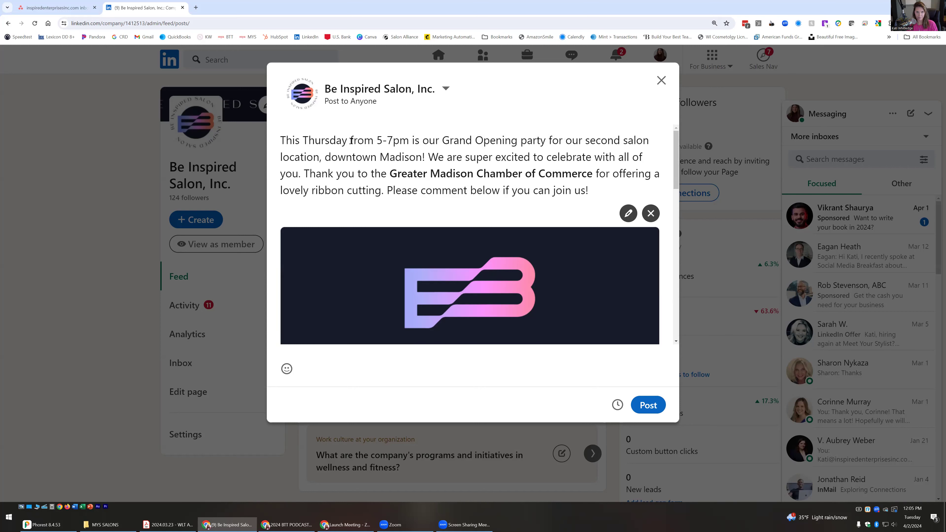
text( (4/4)
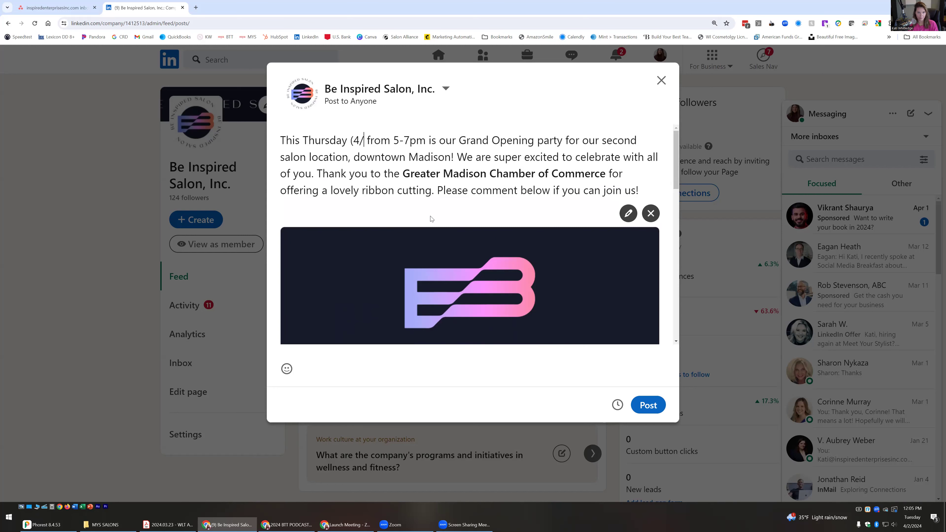
text())
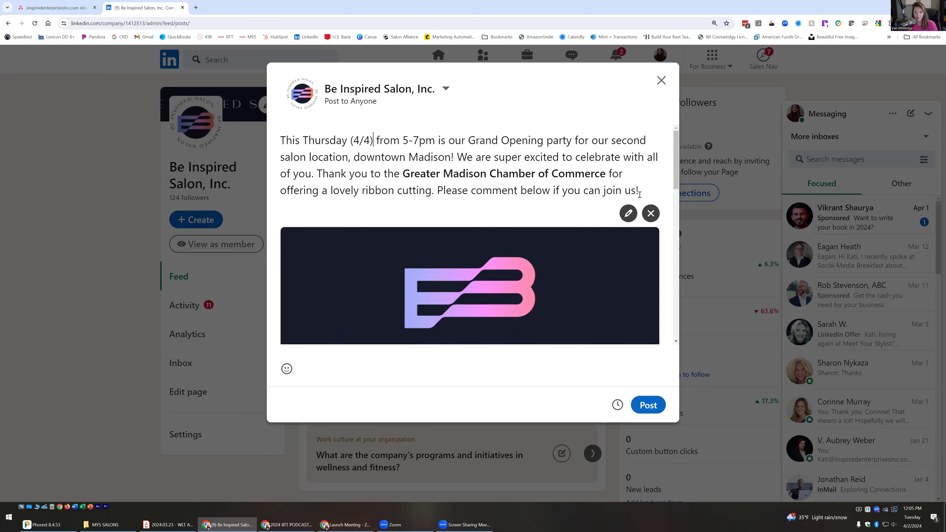
- Select the entire text of the post
drag(644, 192, 280, 139)
right_click(284, 145)
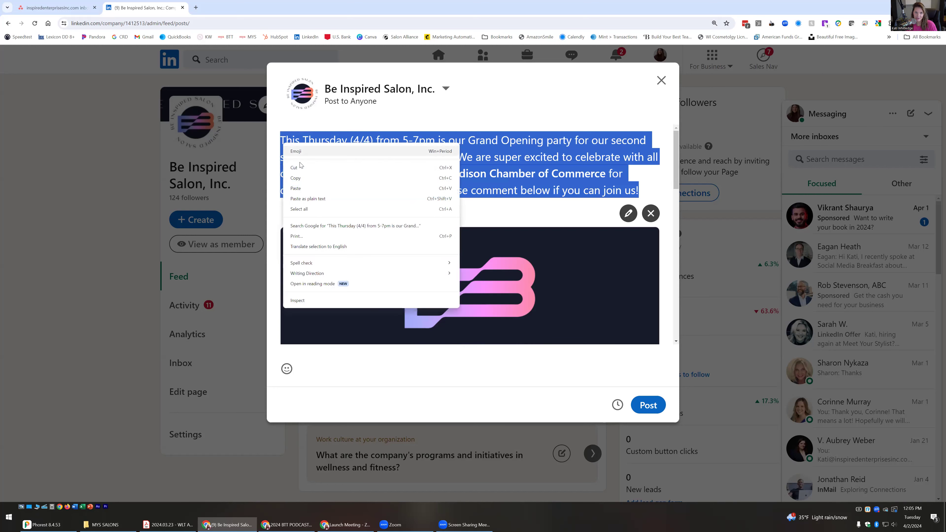
click(302, 209)
click(421, 244)
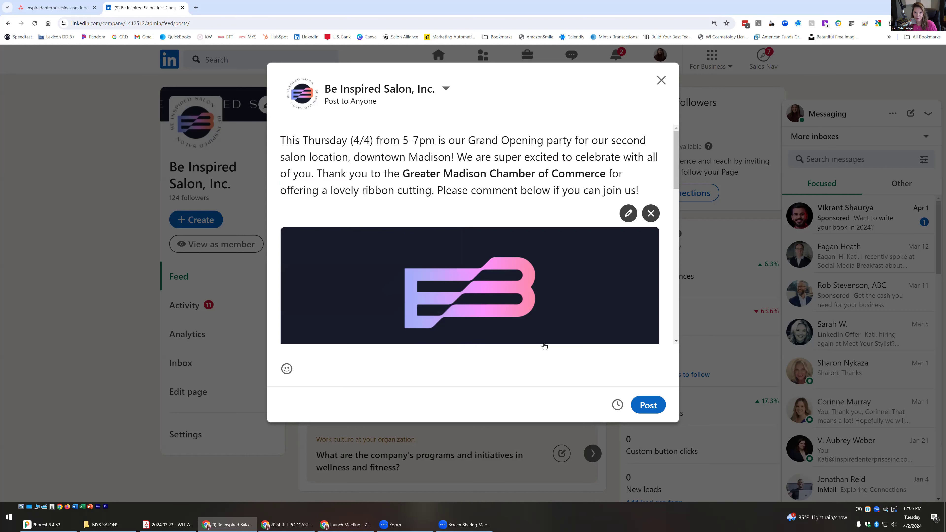
- Publish the Grand Opening post and look over the published version
click(655, 406)
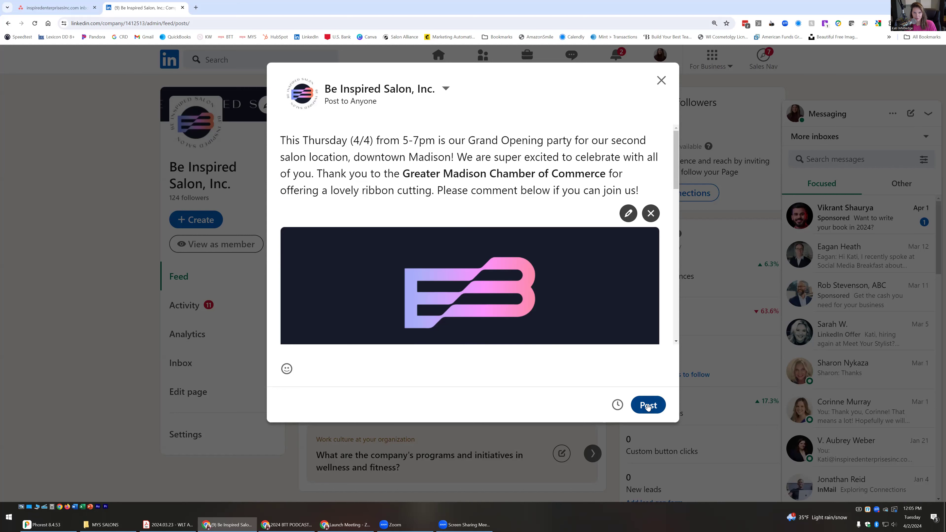
click(648, 406)
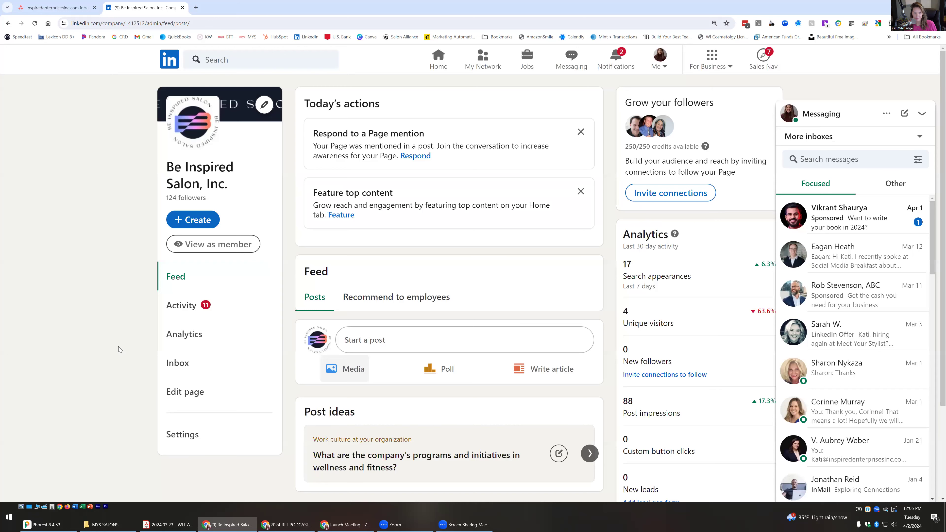
scroll(106, 329, down, 3)
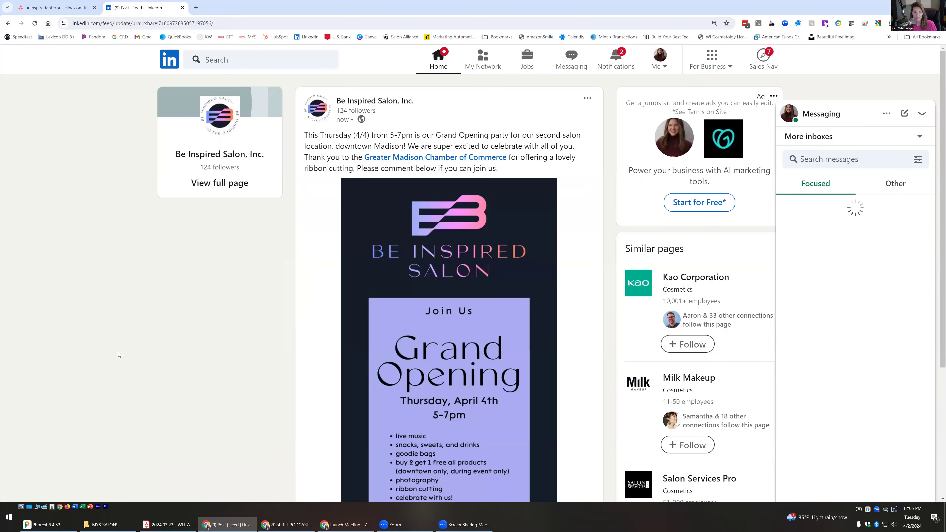
scroll(153, 362, down, 3)
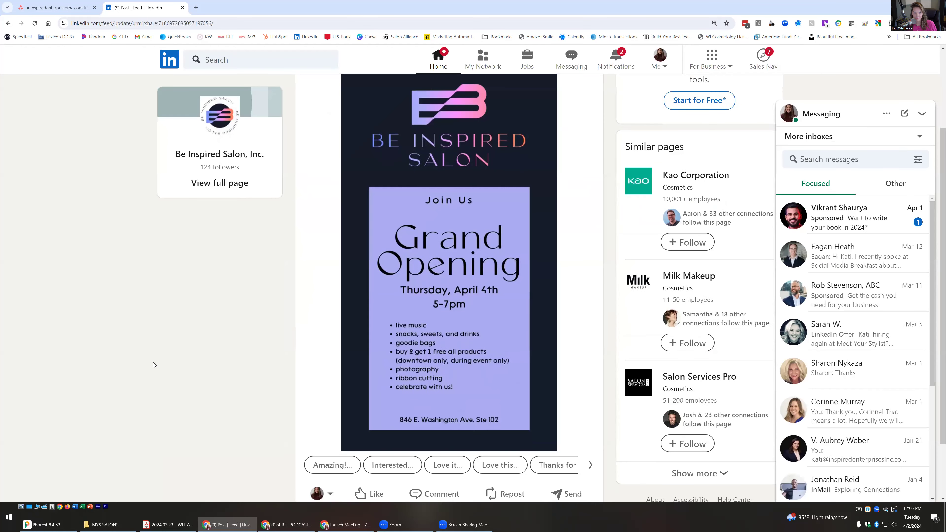
scroll(153, 362, down, 3)
scroll(153, 361, up, 5)
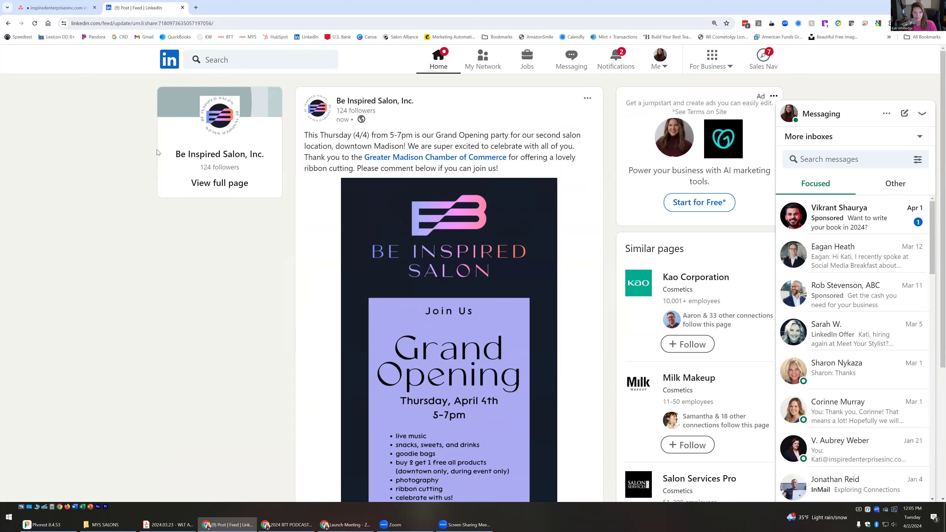
- Switch to Google in a new browser tab and open the Business Profile for Be Inspired Salon
click(196, 8)
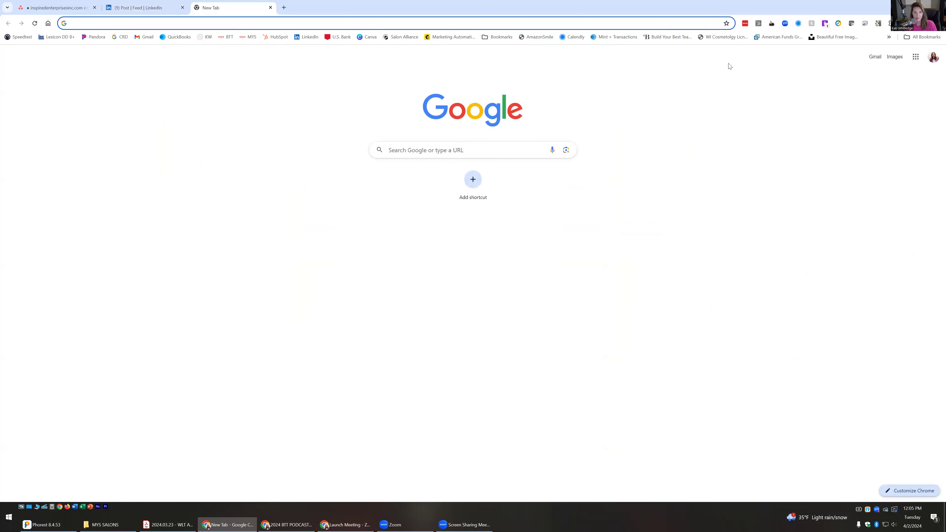
click(916, 56)
scroll(916, 171, down, 2)
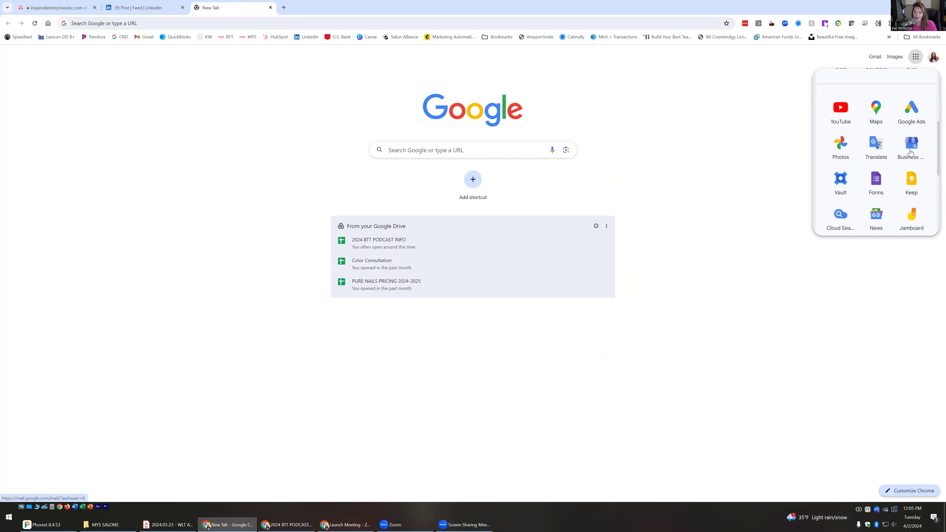
click(746, 109)
click(915, 57)
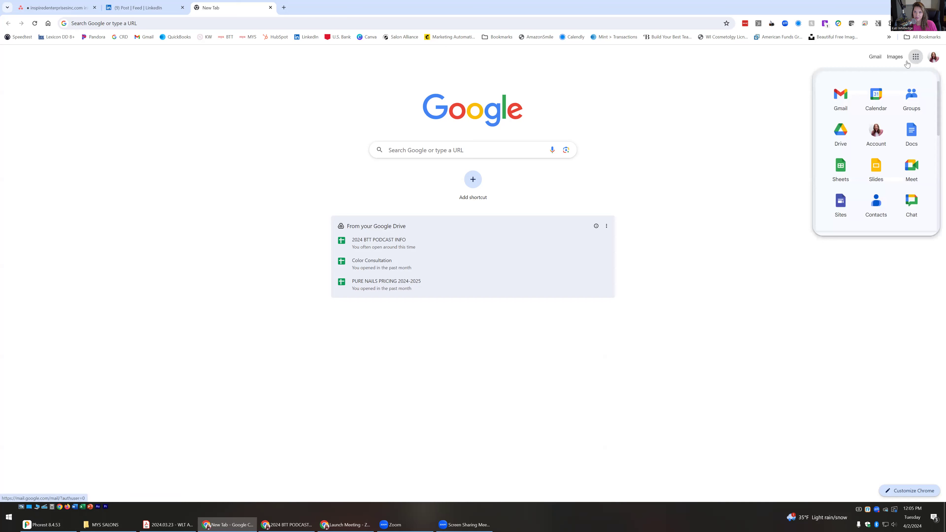
scroll(876, 149, down, 3)
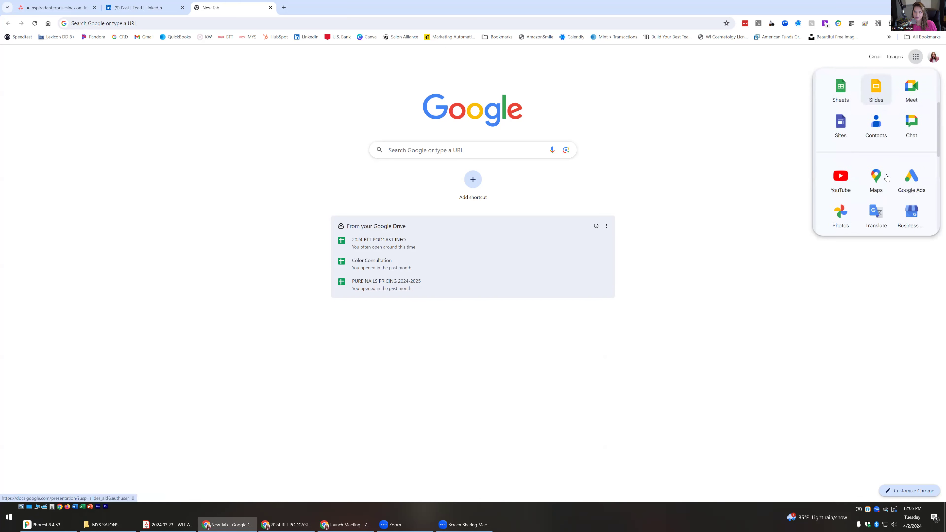
click(916, 203)
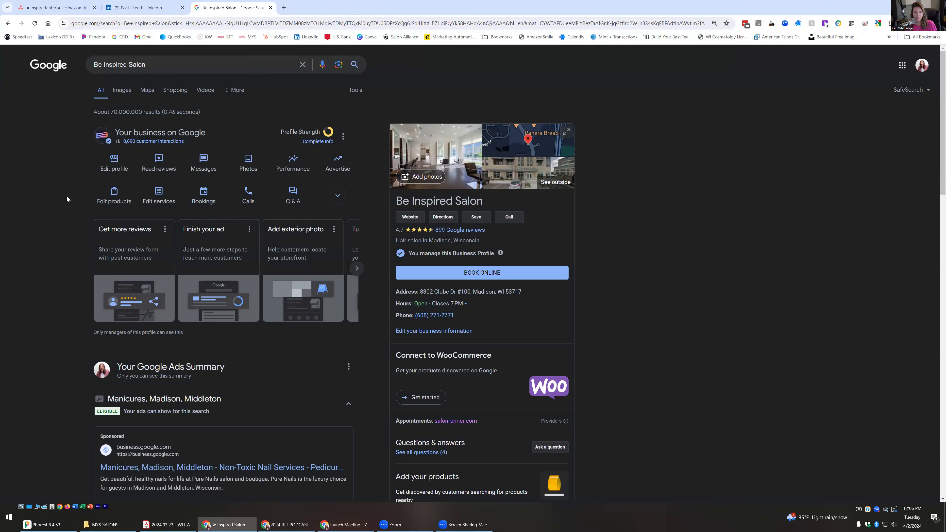
- Expand the remaining Business Profile options and view the link for asking customers for reviews
click(338, 197)
click(338, 198)
click(338, 199)
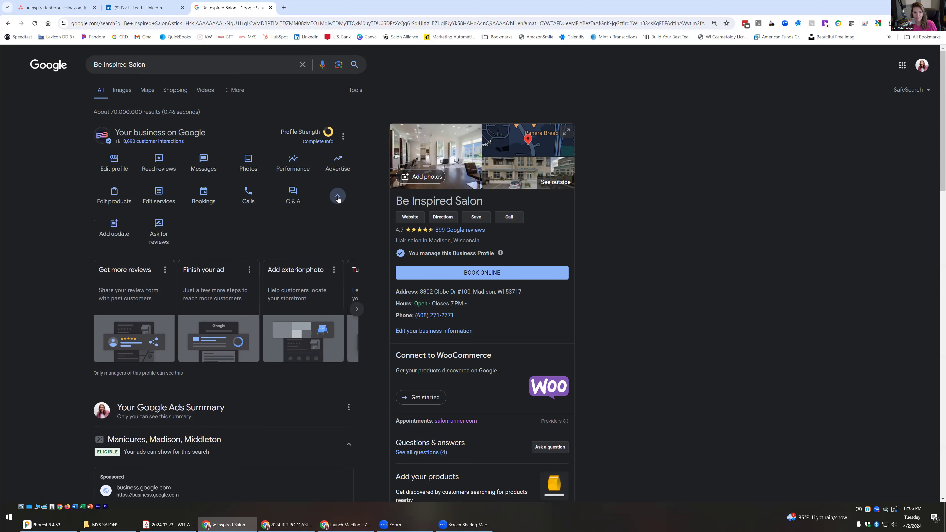
click(158, 228)
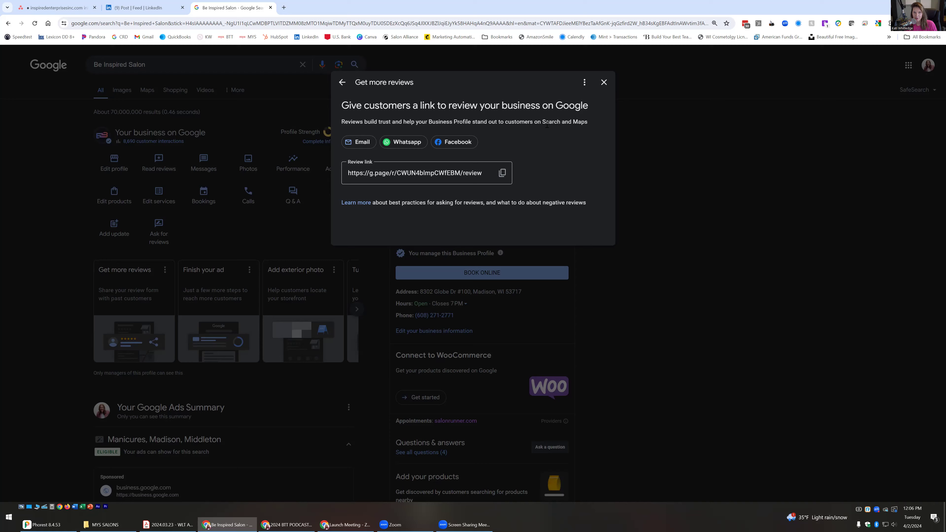
click(604, 83)
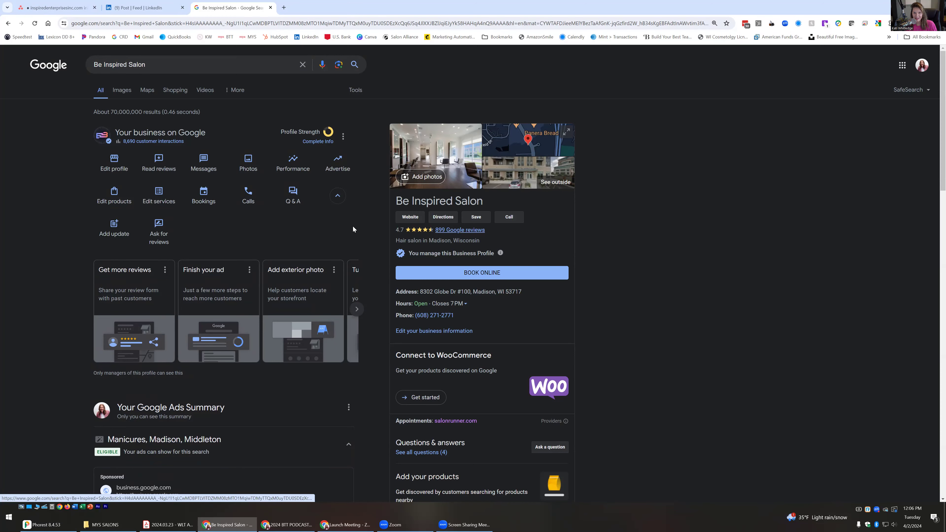
- Start a new update on the Business Profile and attach the BIS_Grand Opening (Your Story) (1) flyer image
click(115, 231)
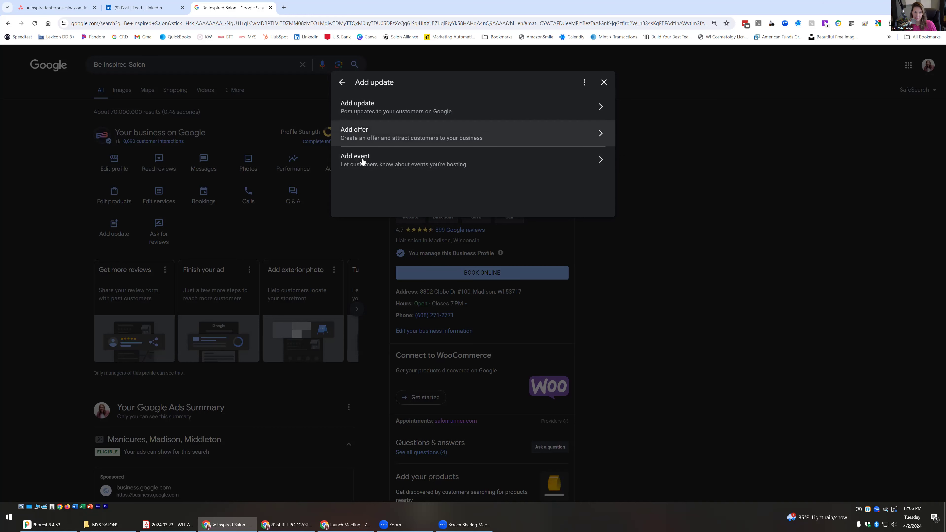
click(387, 103)
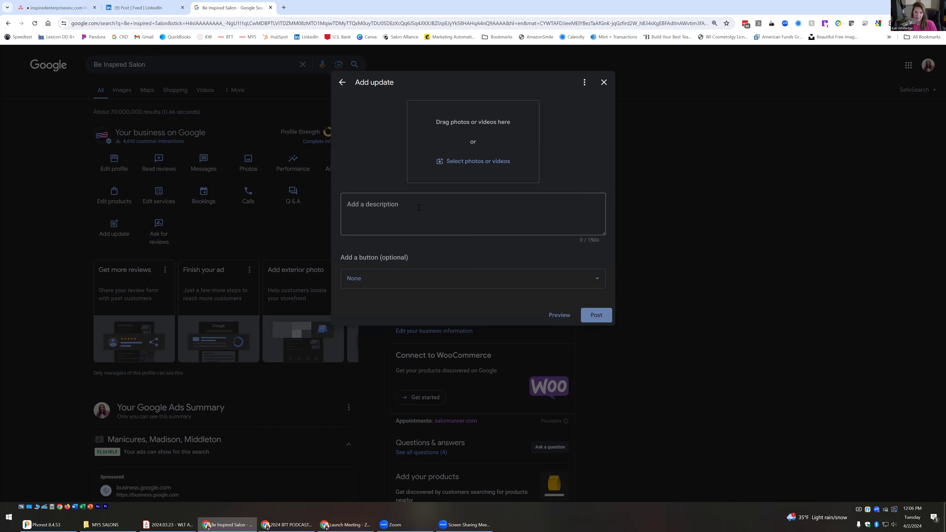
click(480, 161)
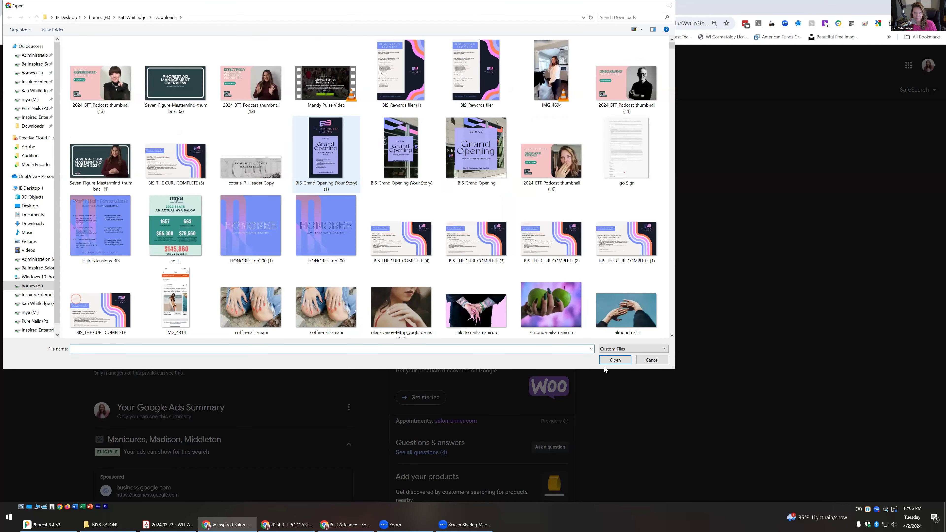
double_click(476, 149)
- Paste the copied Grand Opening text into the update's description and read it through
click(406, 225)
key(ctrl+v)
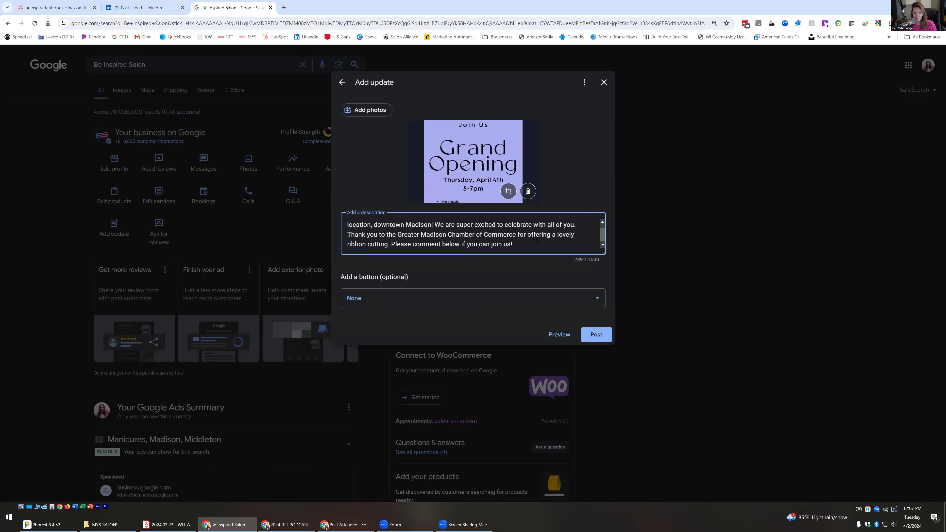
scroll(525, 244, up, 1)
scroll(525, 244, down, 1)
scroll(525, 244, up, 1)
- Check the optional button choices, leave the button at None, publish the update and close the updates window
click(499, 298)
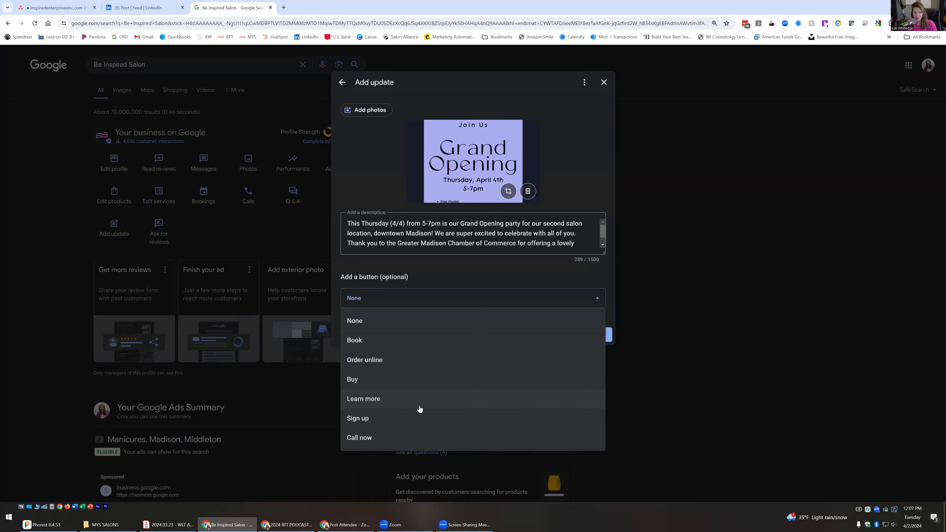
click(494, 267)
click(598, 337)
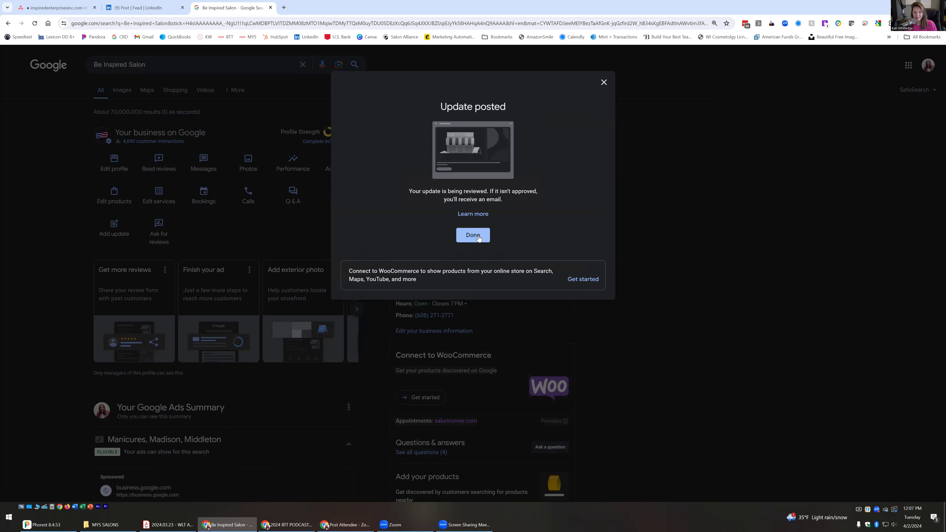
click(479, 235)
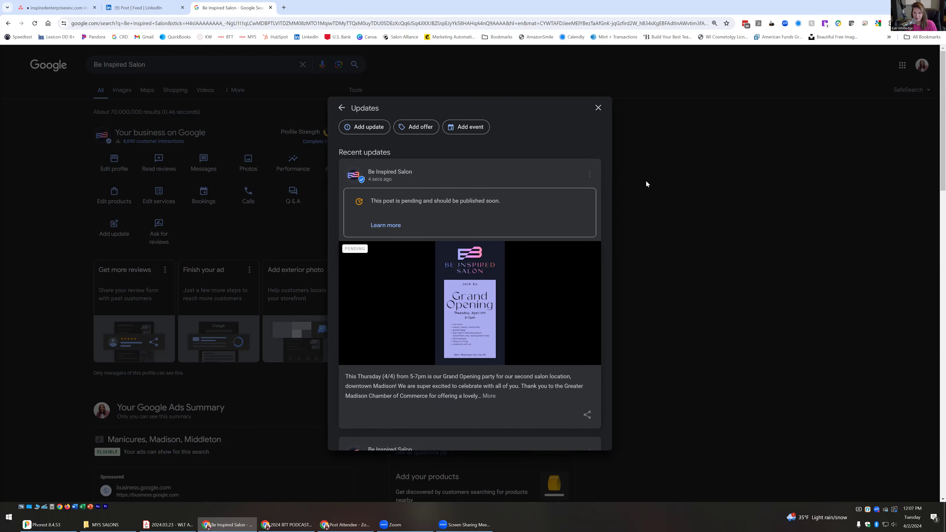
click(598, 109)
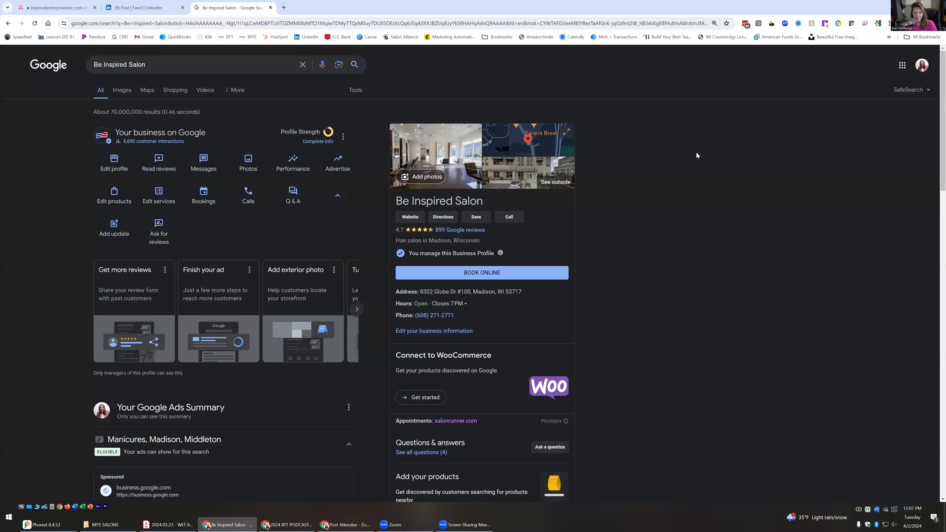
- Go to the list of managed Google Business Profiles and open the profile of the salon's second, downtown location
click(902, 66)
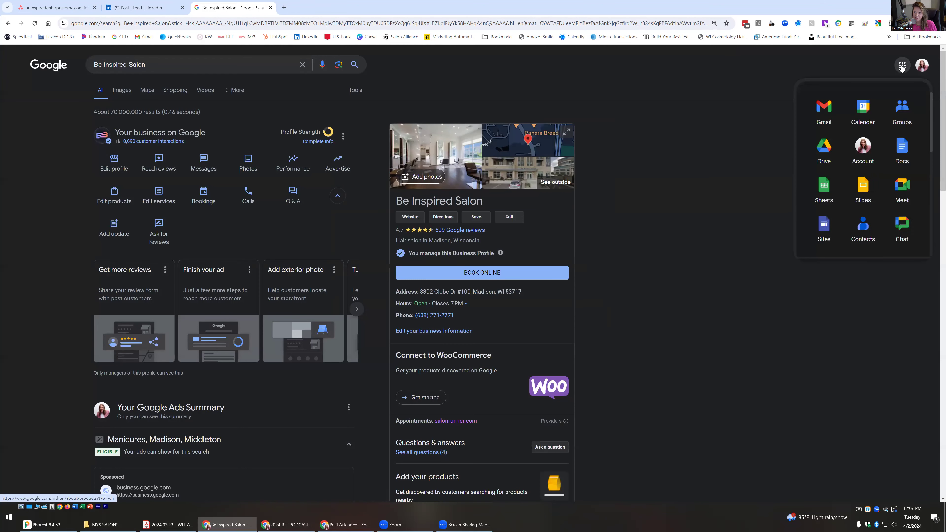
scroll(887, 181, down, 3)
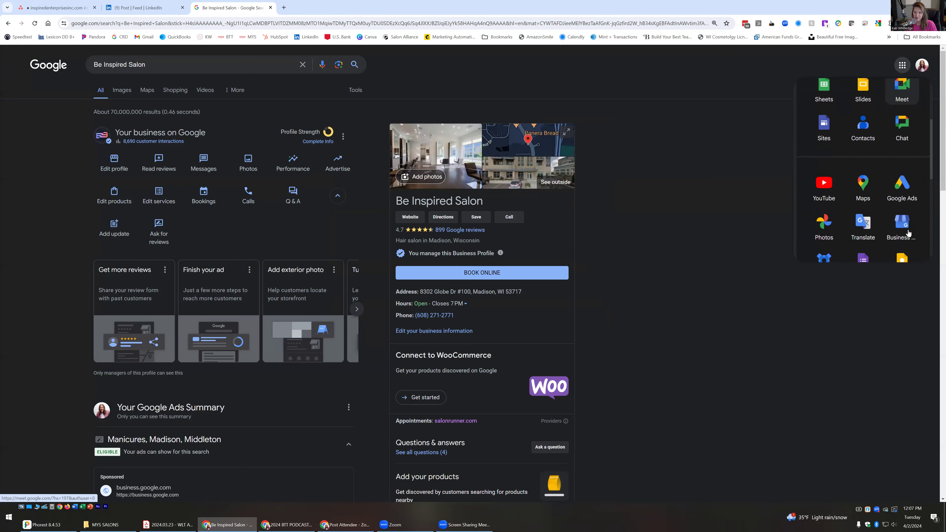
scroll(908, 233, down, 1)
click(908, 234)
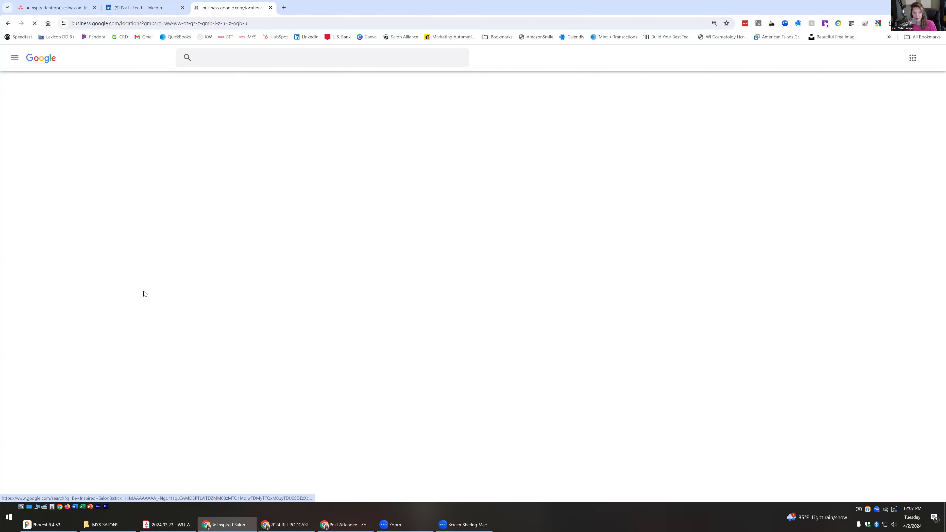
click(433, 223)
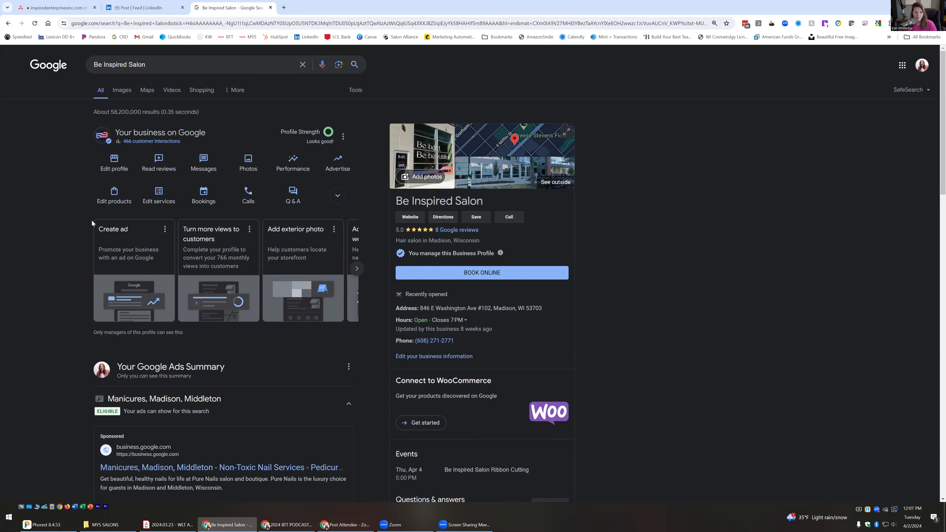
- Start a new event on the downtown location's Business Profile and attach the BIS_Grand Opening image
click(337, 195)
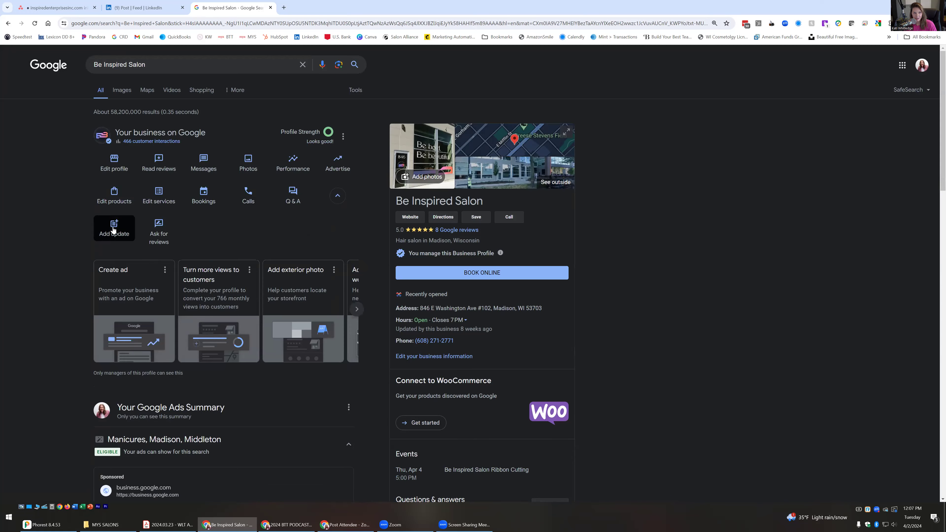
click(113, 226)
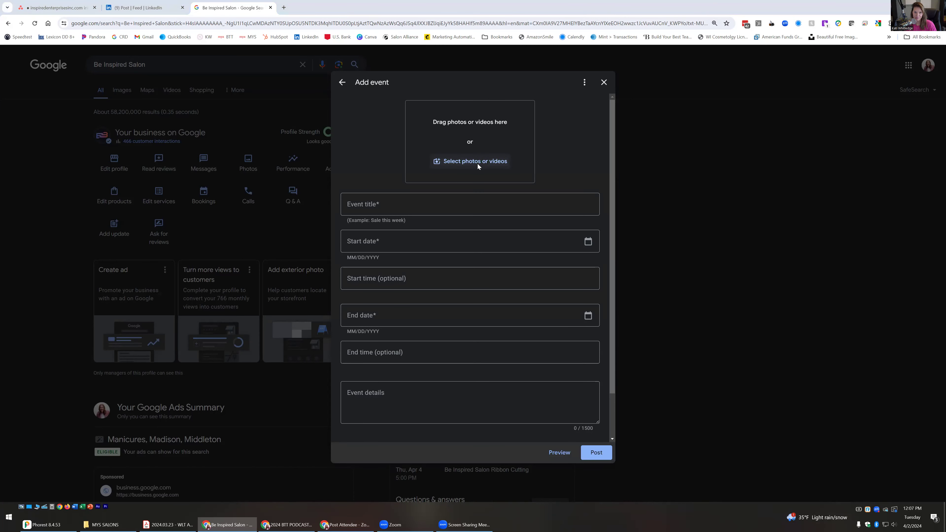
click(478, 162)
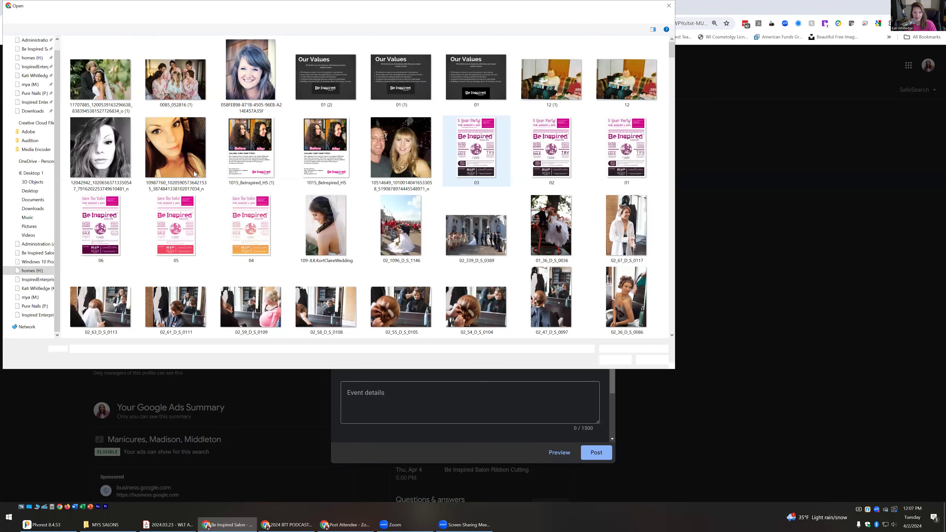
click(325, 152)
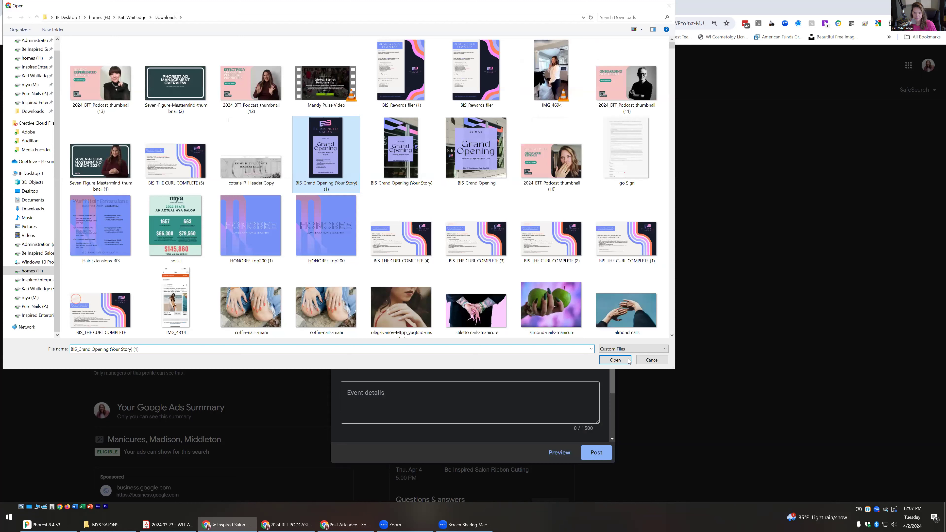
click(468, 154)
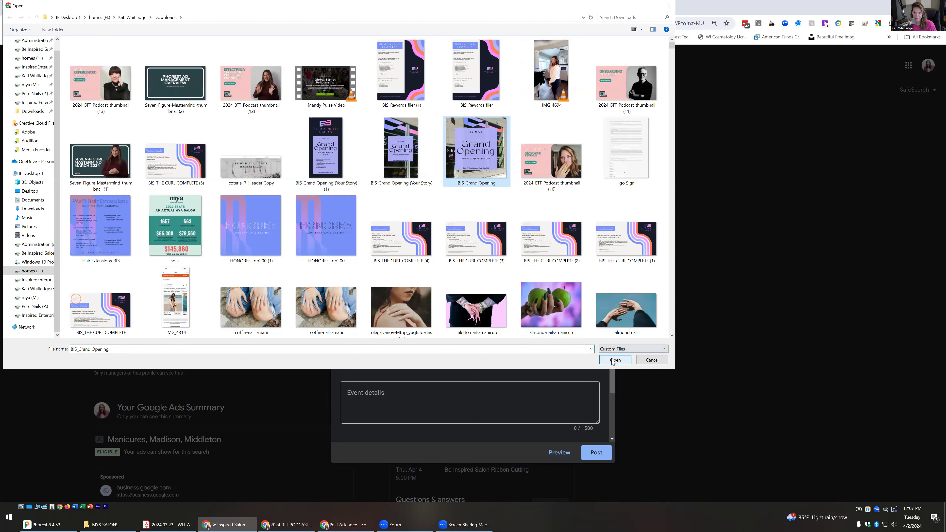
click(613, 360)
- Title the event "Grand Opening Party"
click(379, 225)
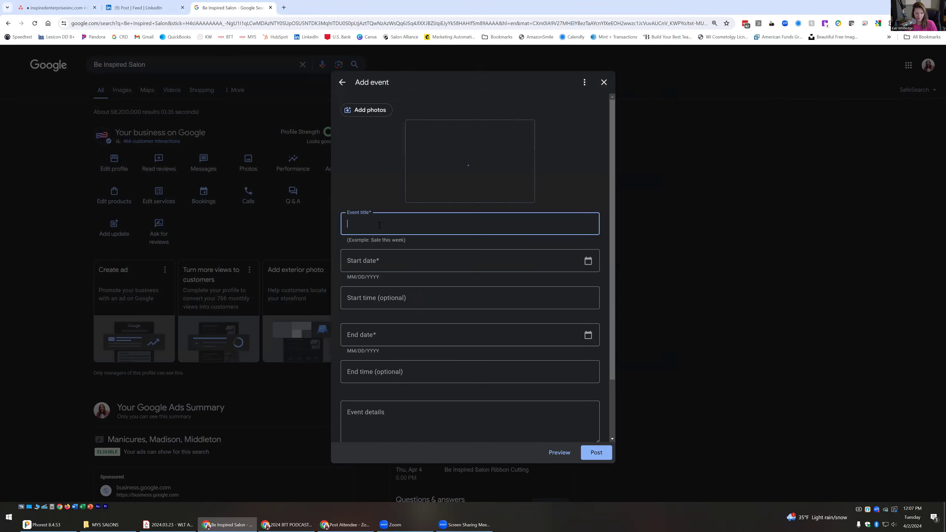
text(Greand)
key(BackSpace)
key(BackSpace)
key(BackSpace)
key(BackSpace)
text(and Opening Party)
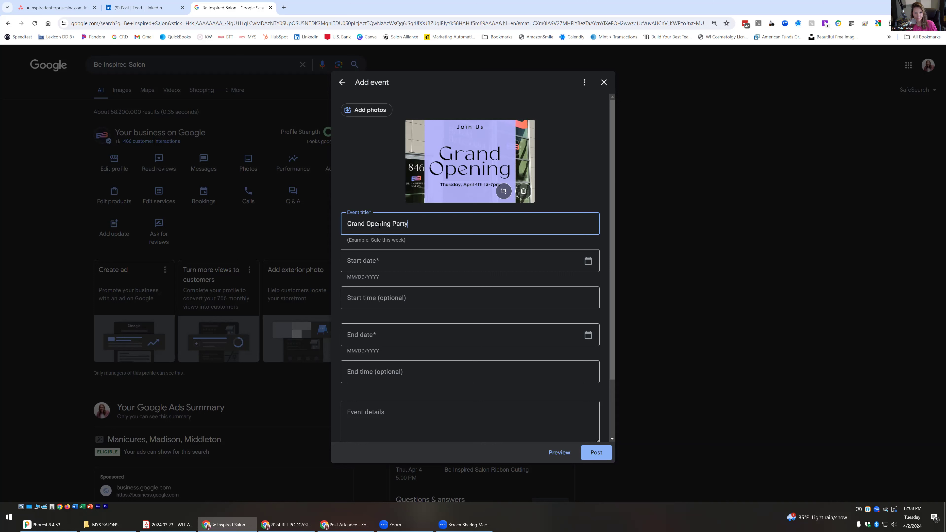
- Set the event's start date to 4/4/2024 and its start time to 5:00 PM
key(Tab)
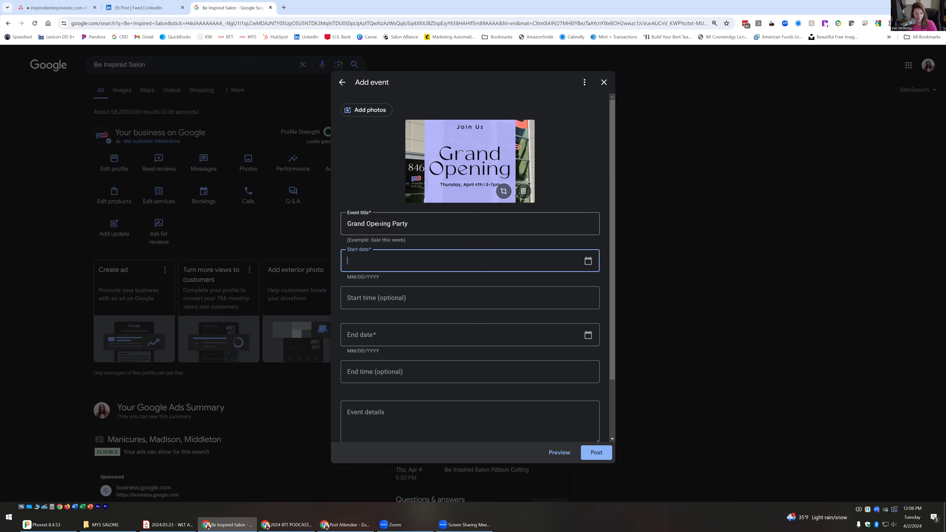
text(4/4/2024)
key(Tab)
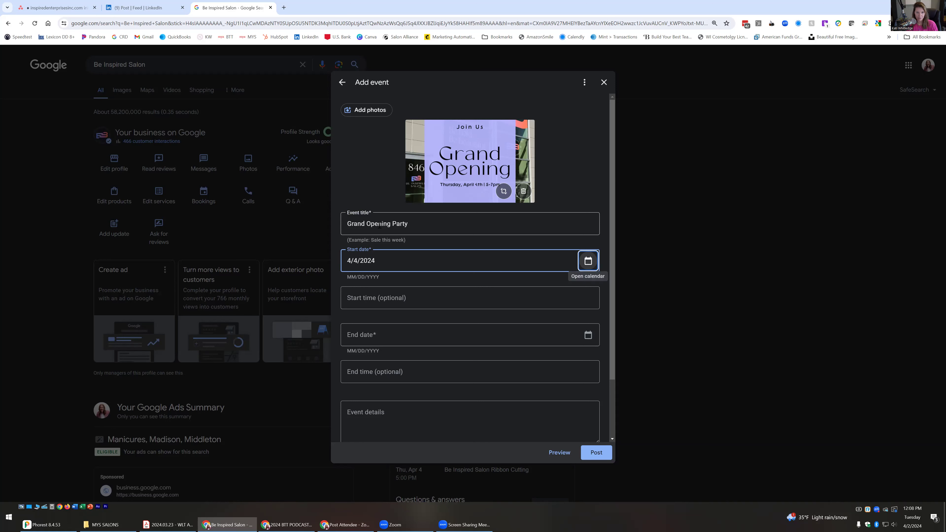
key(Tab)
scroll(379, 260, down, 2)
scroll(385, 228, down, 15)
scroll(386, 228, up, 2)
click(383, 224)
- Set the event's end date to 4/4/2024 and its end time to 7:00 PM
click(407, 336)
text(4/4/2024)
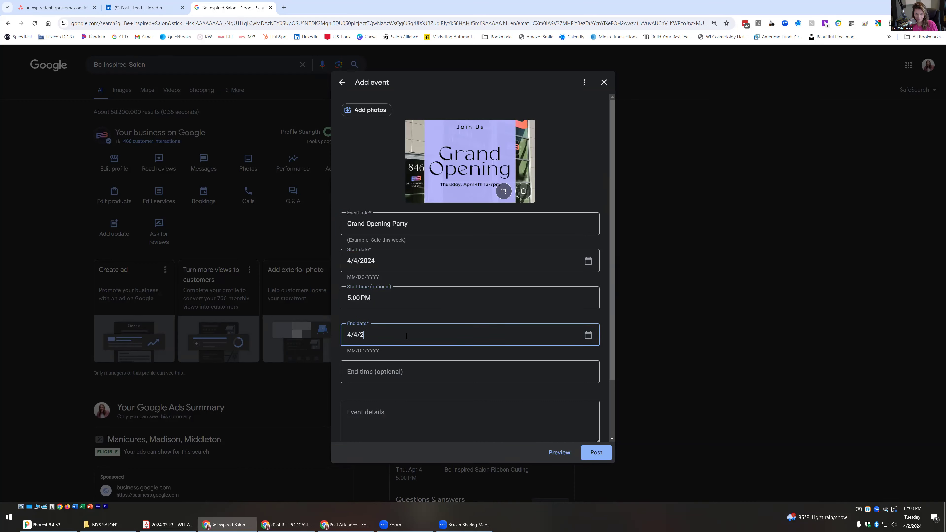
click(403, 373)
scroll(410, 324, down, 18)
scroll(404, 318, up, 2)
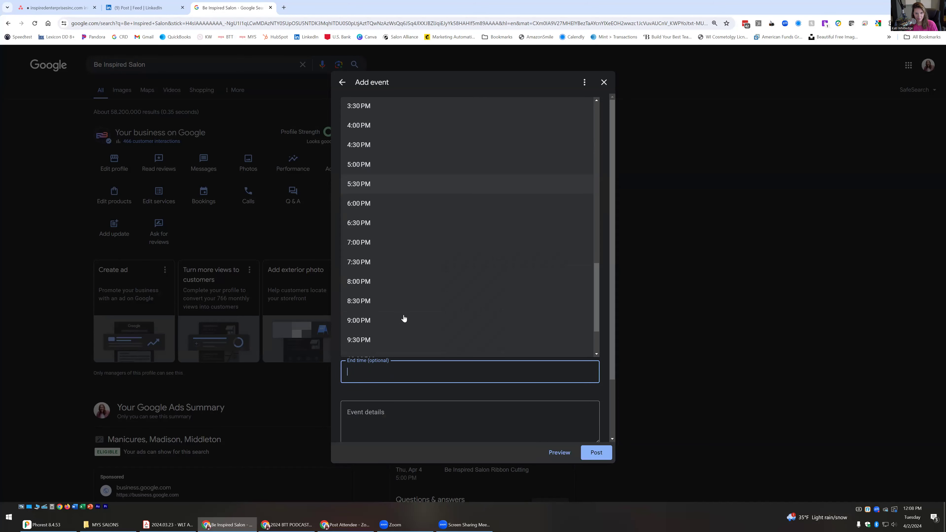
click(382, 249)
- Paste the copied Grand Opening text into the event details and check it
scroll(403, 408, down, 2)
click(375, 335)
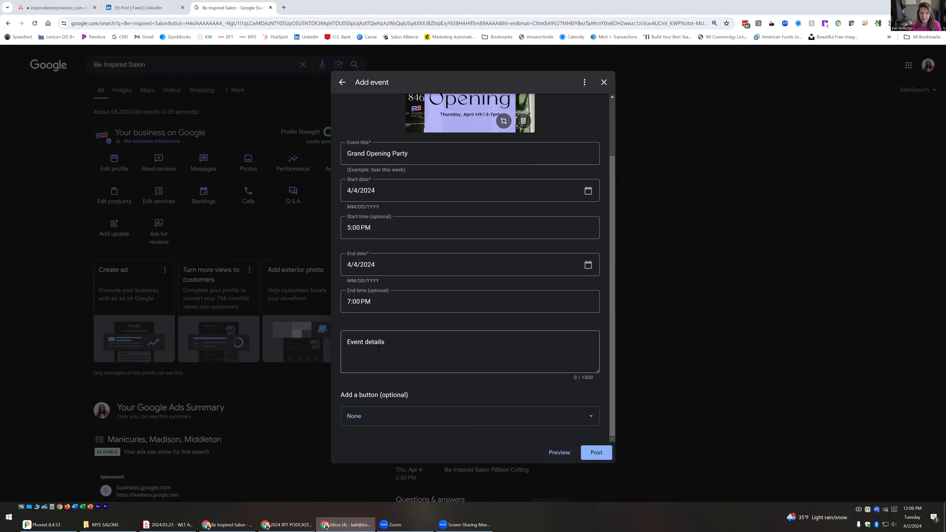
click(480, 356)
key(ctrl+v)
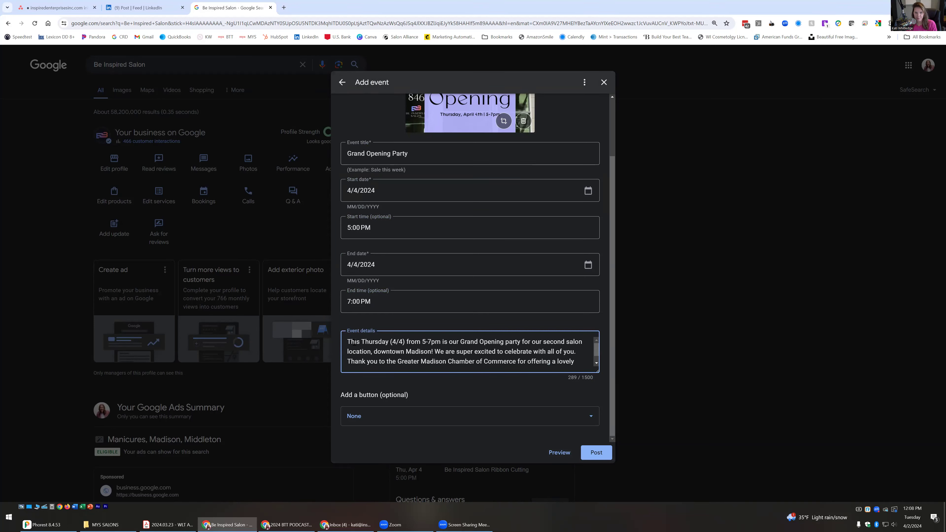
scroll(581, 357, down, 1)
- Replace the event's photo with the BIS_Grand Opening (Your Story) (1) flyer image
scroll(458, 122, up, 2)
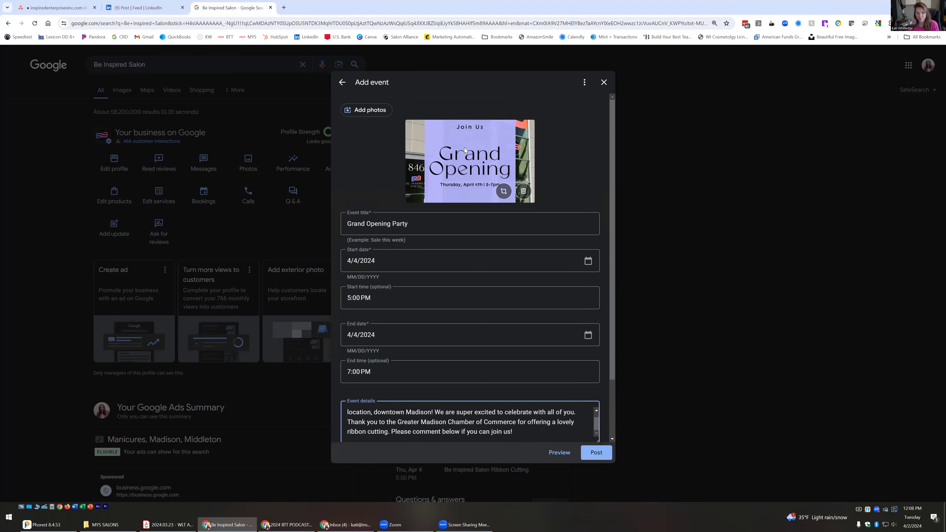
click(523, 192)
click(494, 163)
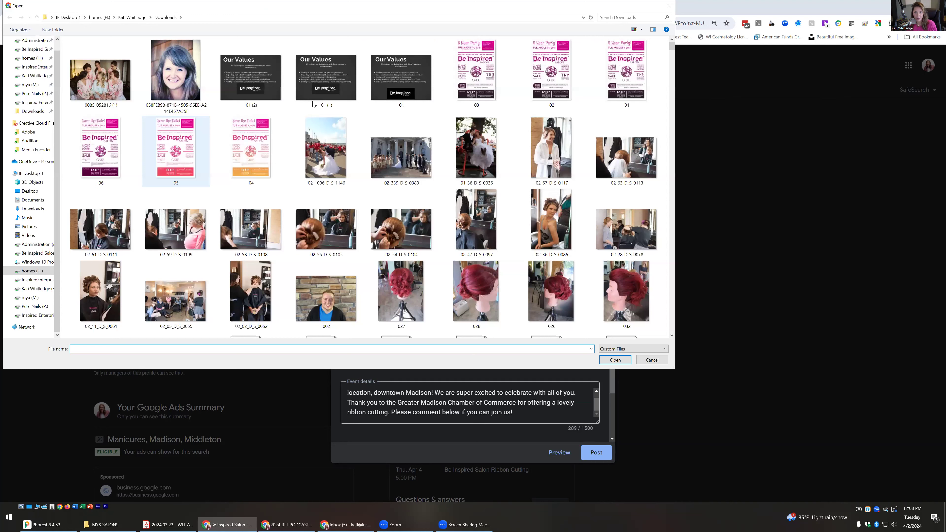
click(326, 149)
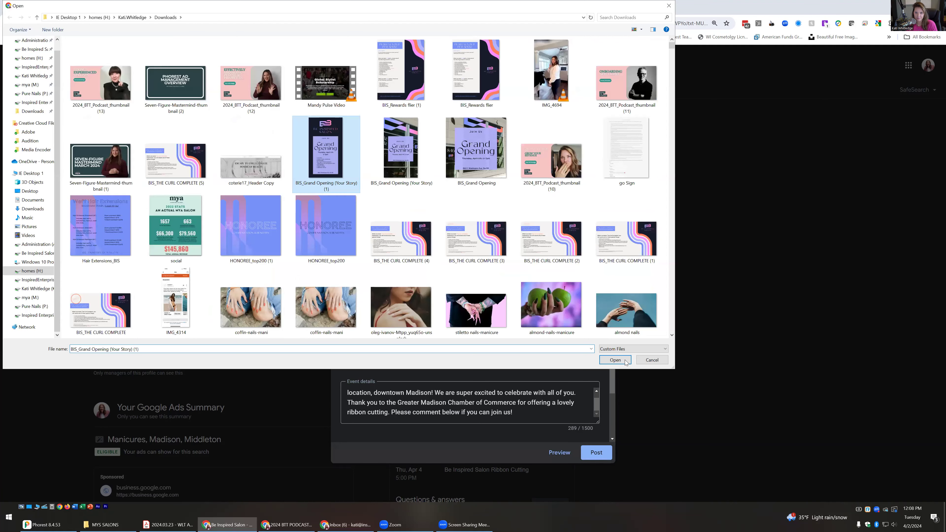
click(615, 359)
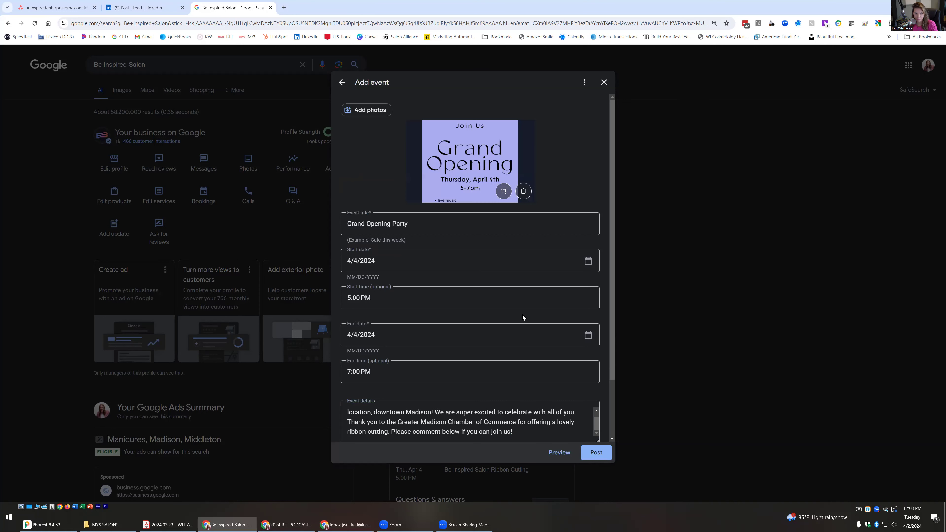
- Check the event's button choices, leave the button at None, publish the event and close the updates window
scroll(523, 318, down, 2)
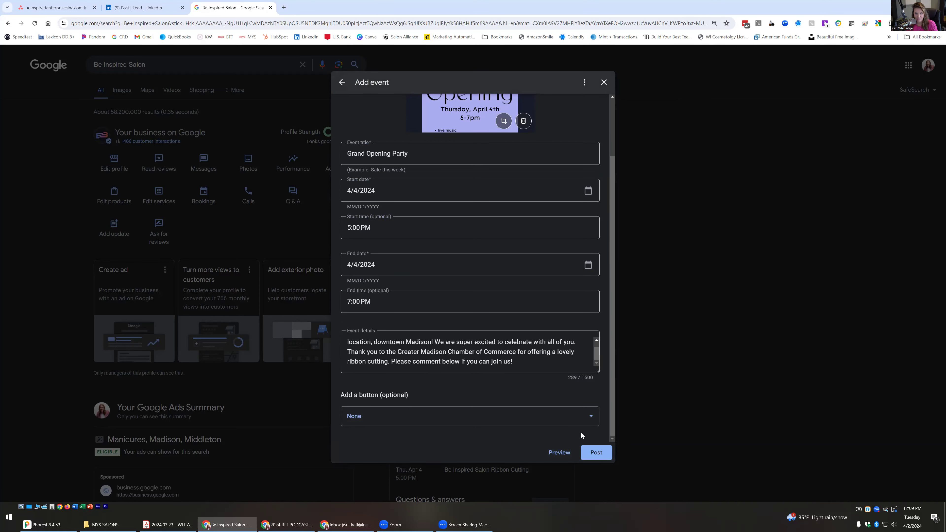
click(553, 417)
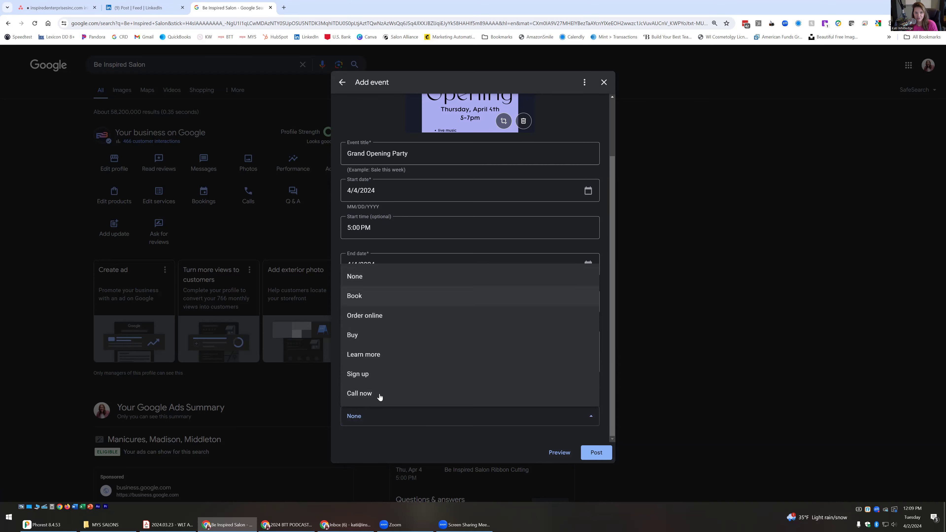
click(388, 443)
click(596, 453)
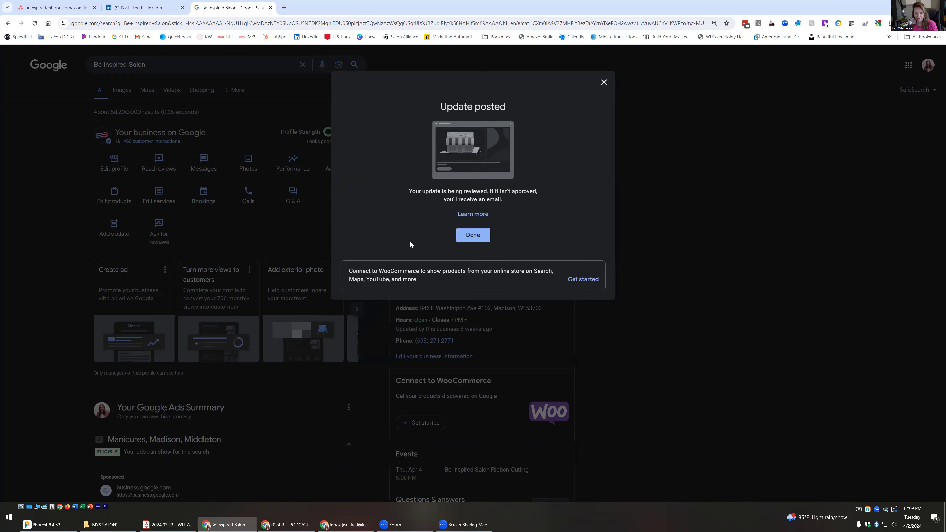
click(474, 235)
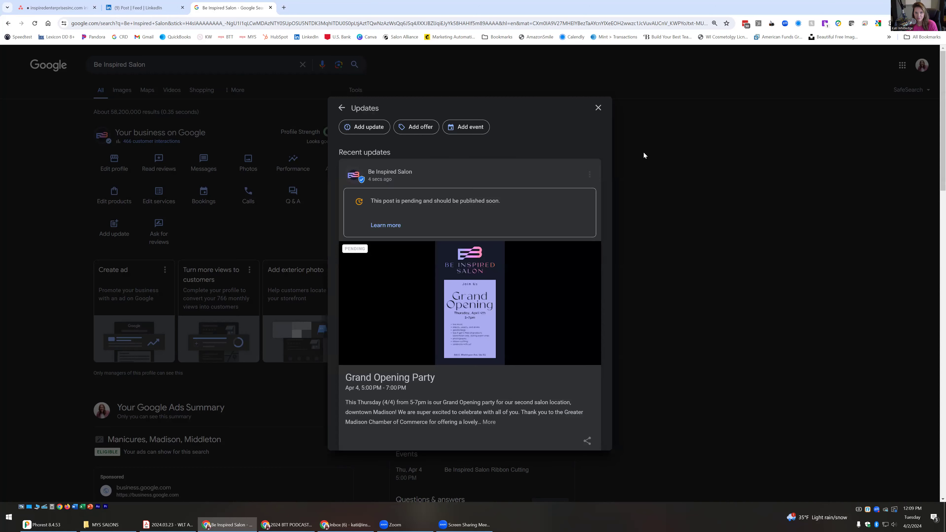
click(598, 109)
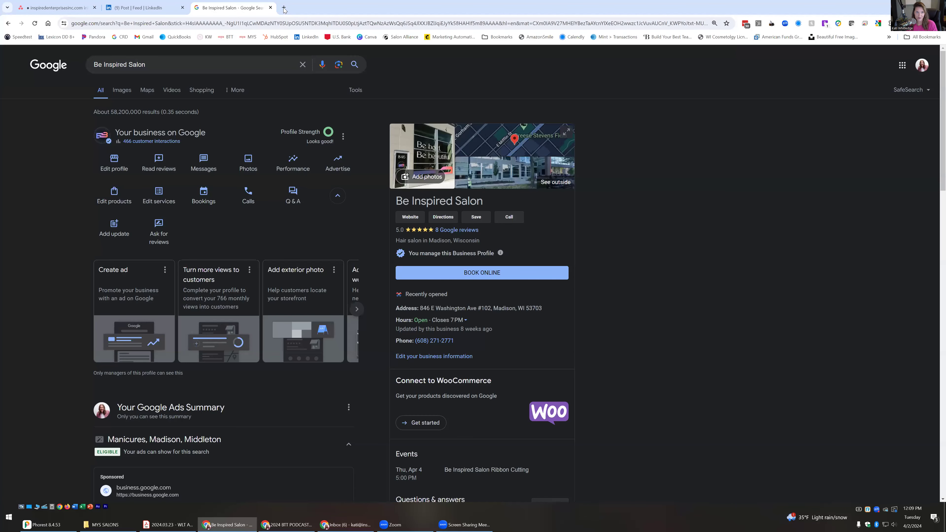
- Open the Nextdoor news feed in a new browser tab
click(284, 8)
text(necx)
key(BackSpace)
key(BackSpace)
text(xt)
key(Return)
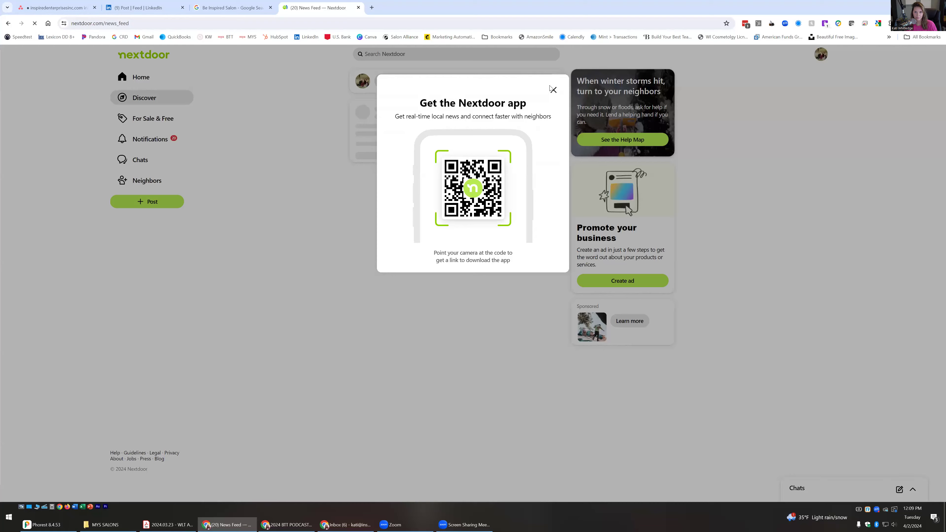
- Dismiss the app promotion, switch to the salon's first-location business page and start a post with the copied Grand Opening text
click(554, 90)
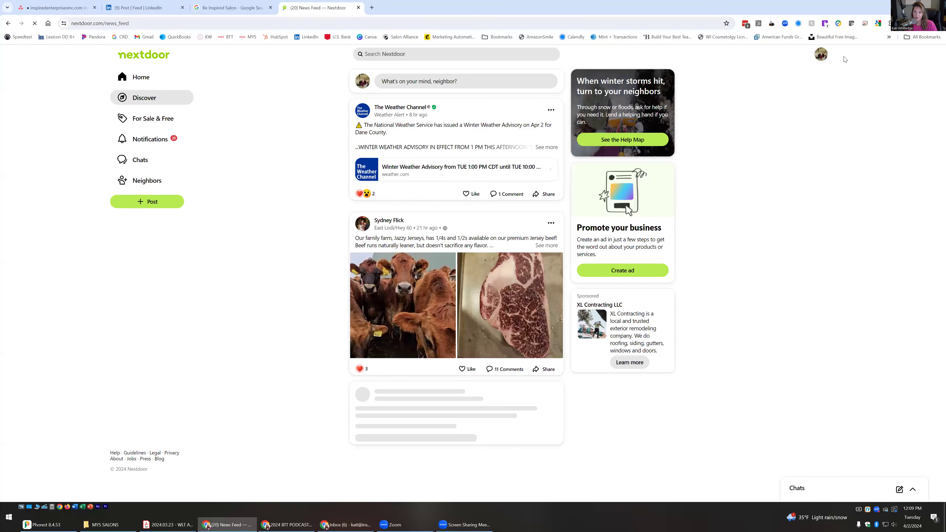
click(819, 55)
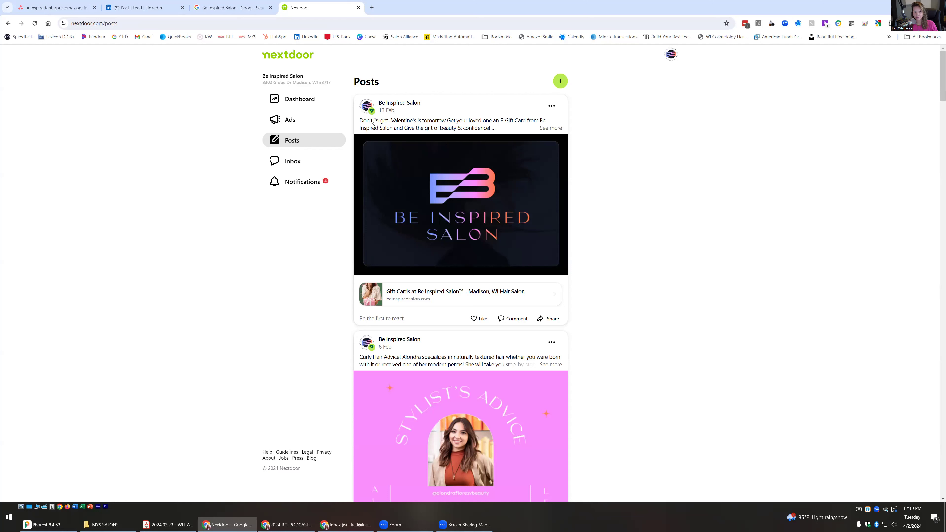
click(561, 81)
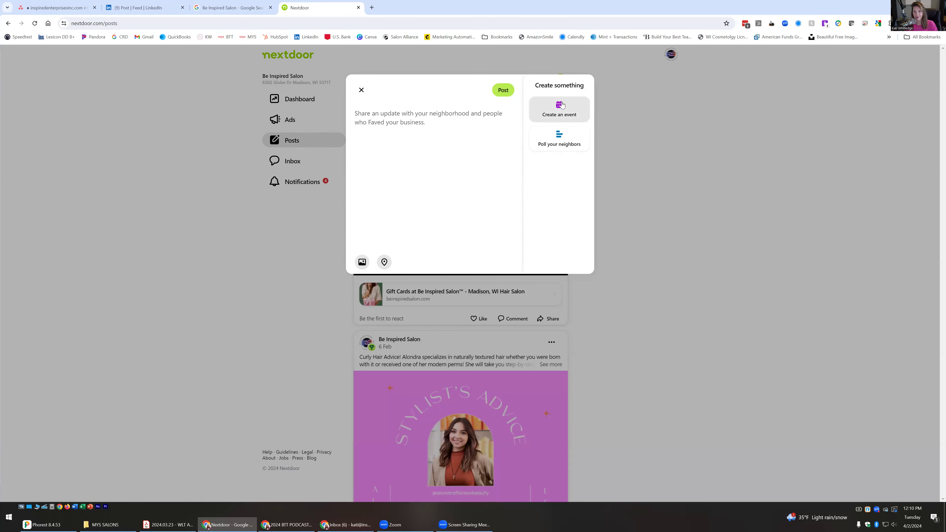
text(This Thursday (4/4) from 5-7pm is our Grand Opening party for our second salon location, downtown Madison! We are super excited to celebrate with all of you. Thank you to the Greater Madison Chamber of Commerce for offering a lovely ribbon cutting. Please comment below if you can join us!)
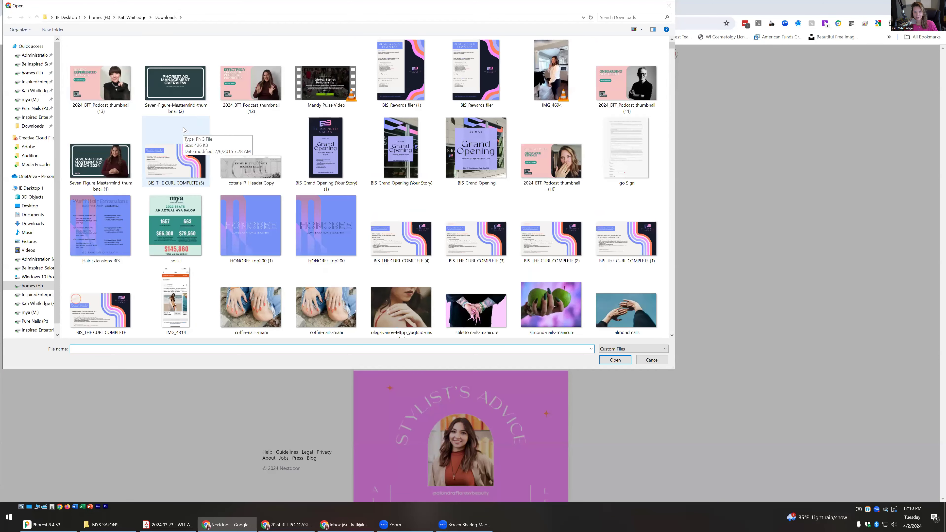
- Attach the BIS_Grand Opening (Your Story) (1) flyer image to the post, publish it and dismiss the customer invitation prompt
click(327, 166)
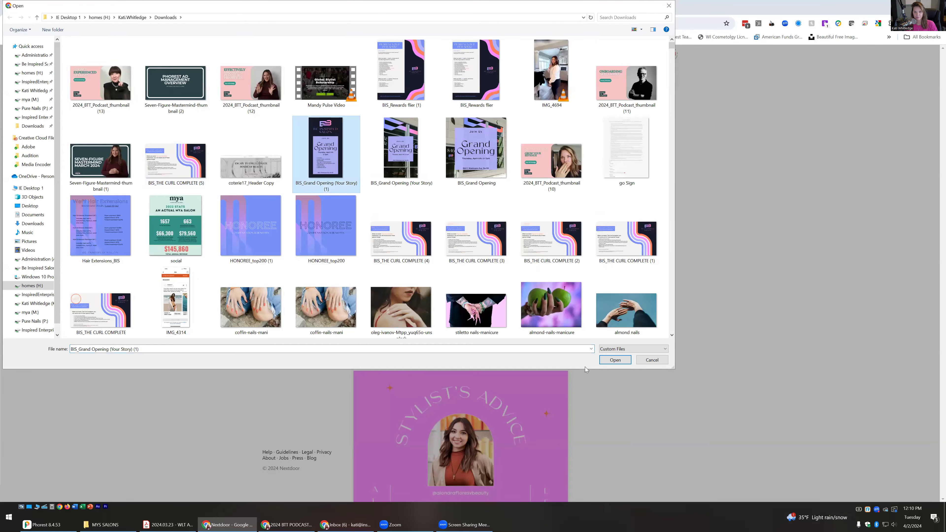
click(611, 360)
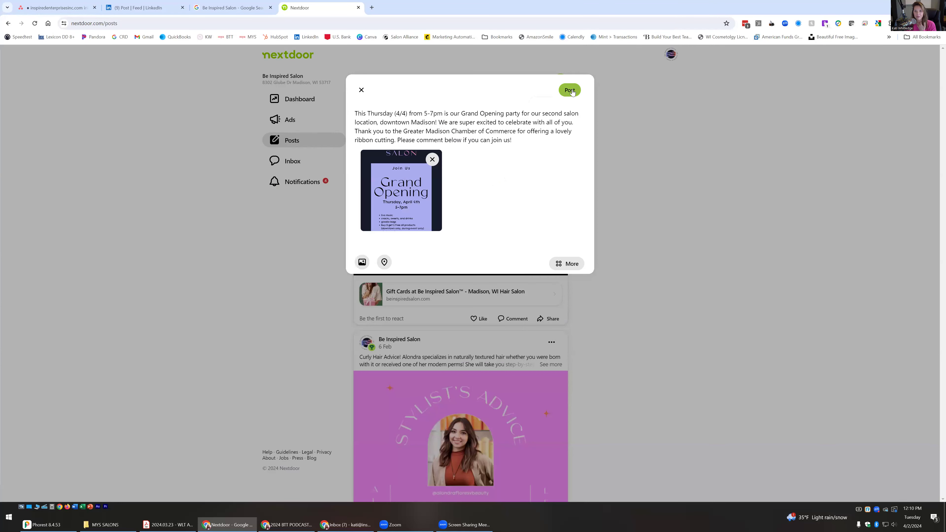
click(572, 91)
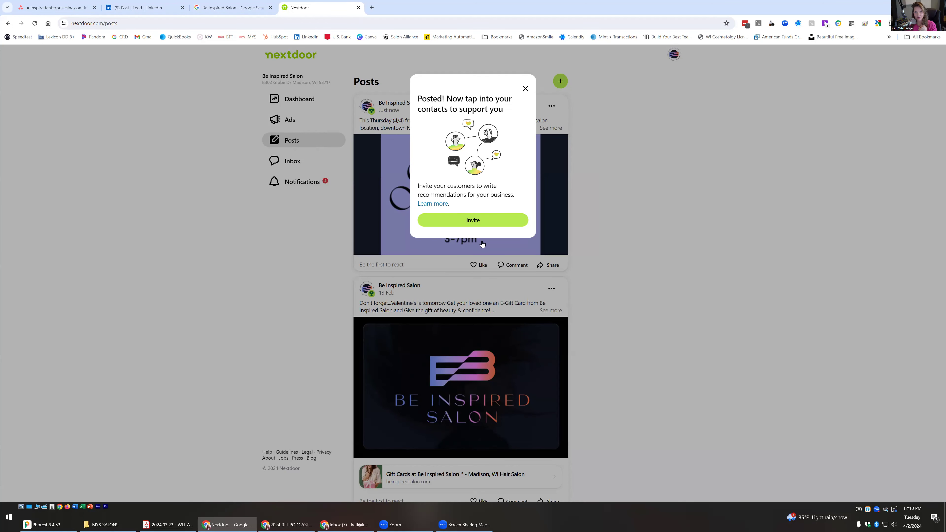
click(212, 249)
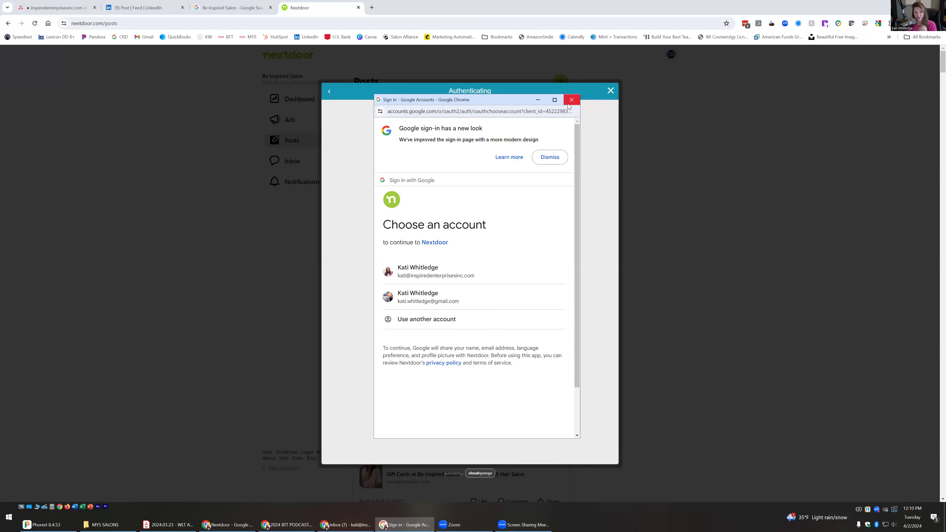
click(610, 91)
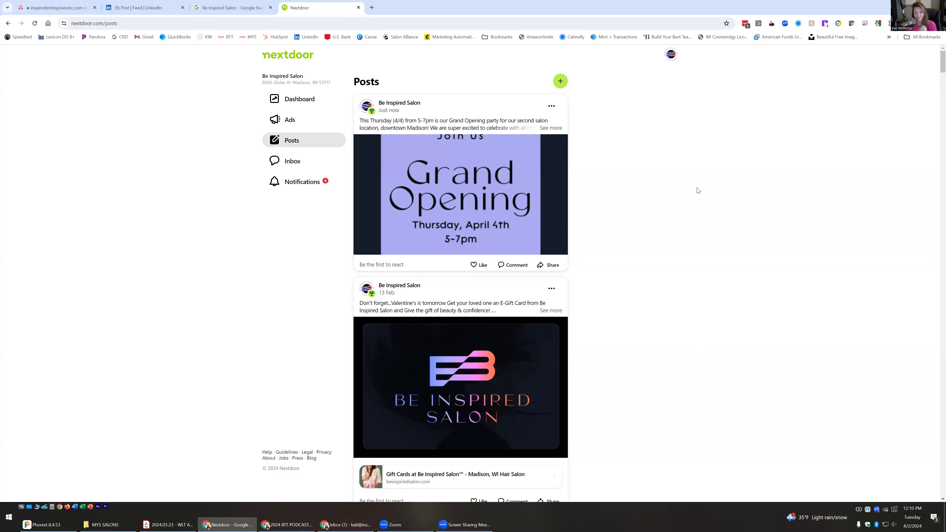
- Switch to the downtown salon's business page and start a new event named "Be Inspired Salon Grand Opening Party"
click(674, 55)
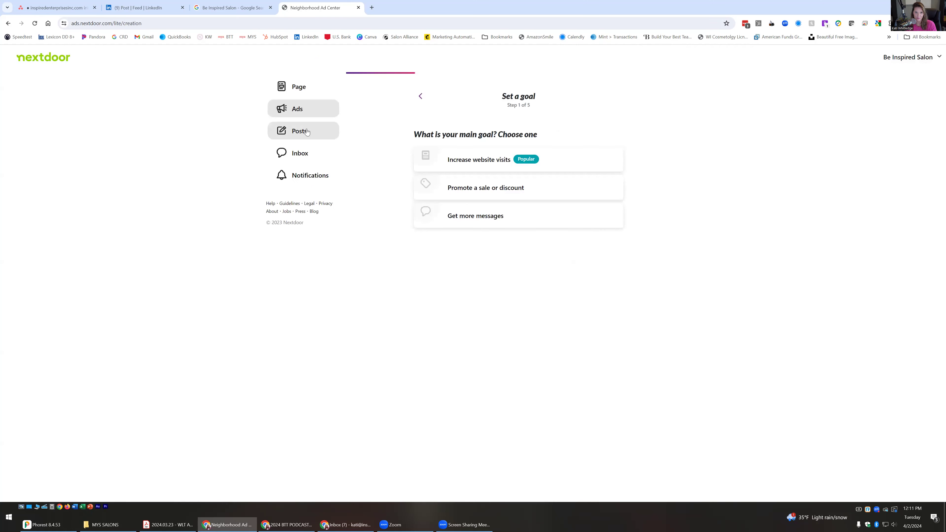
click(302, 135)
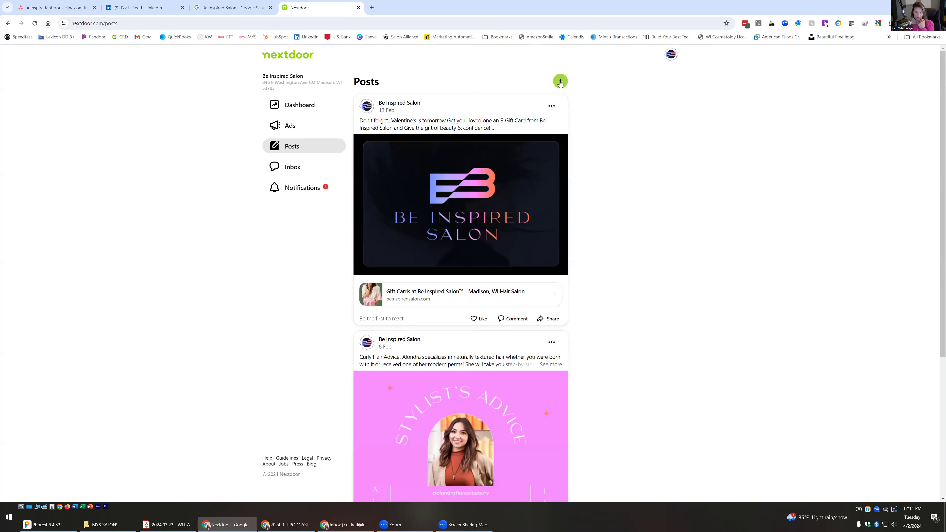
click(560, 82)
click(558, 115)
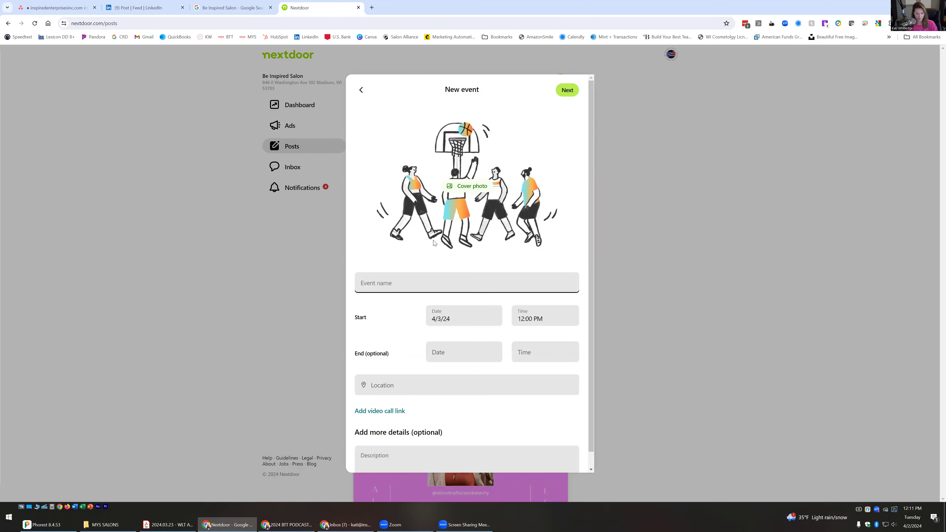
text(Be Inspired Salon Grand Opening Party)
- Set the event's start date to 4/4/24 and enter 5pm as its start time
click(458, 319)
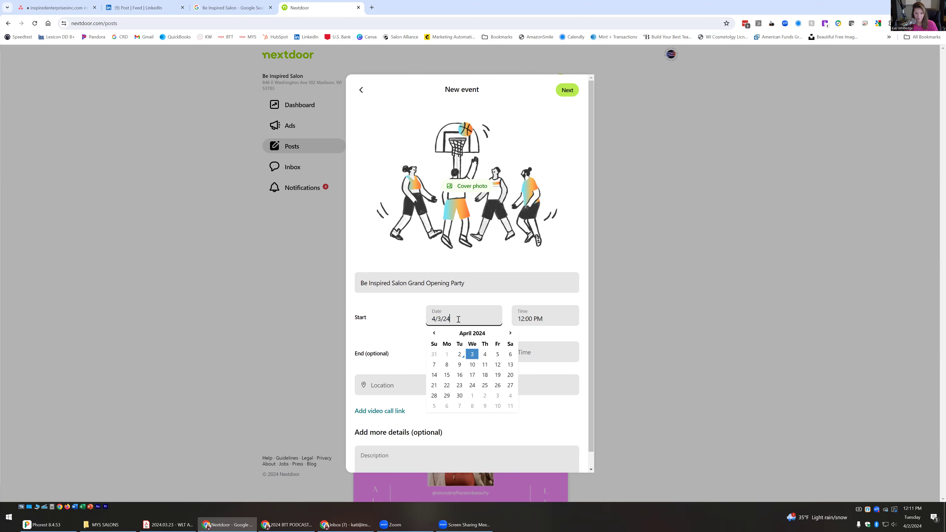
click(487, 354)
click(555, 321)
text(5pm)
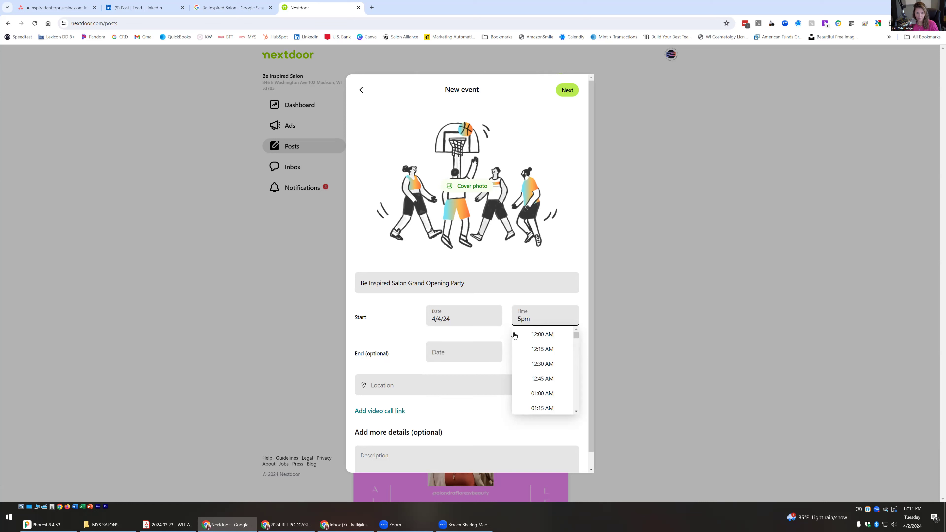
click(503, 341)
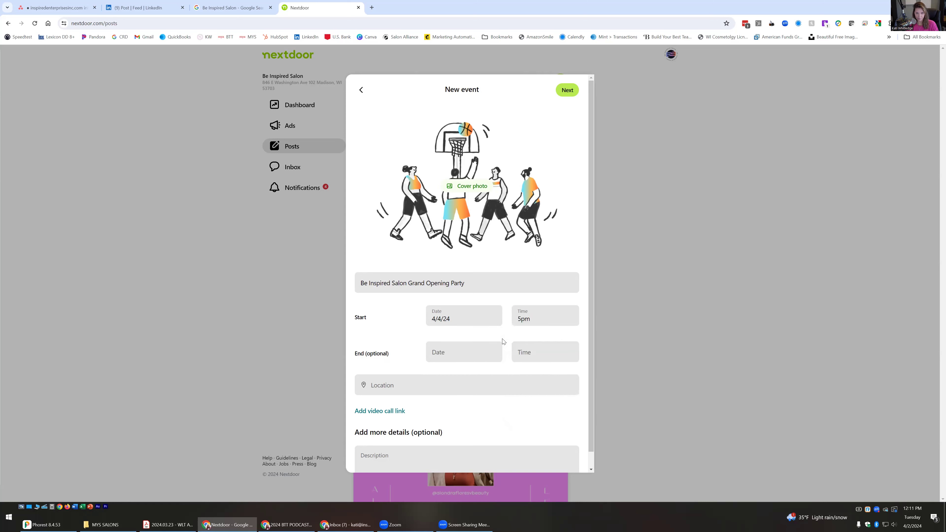
- Set the event's end to 4/4/24 at 07:00 PM and choose 05:00 PM from the suggested times for its start
click(450, 352)
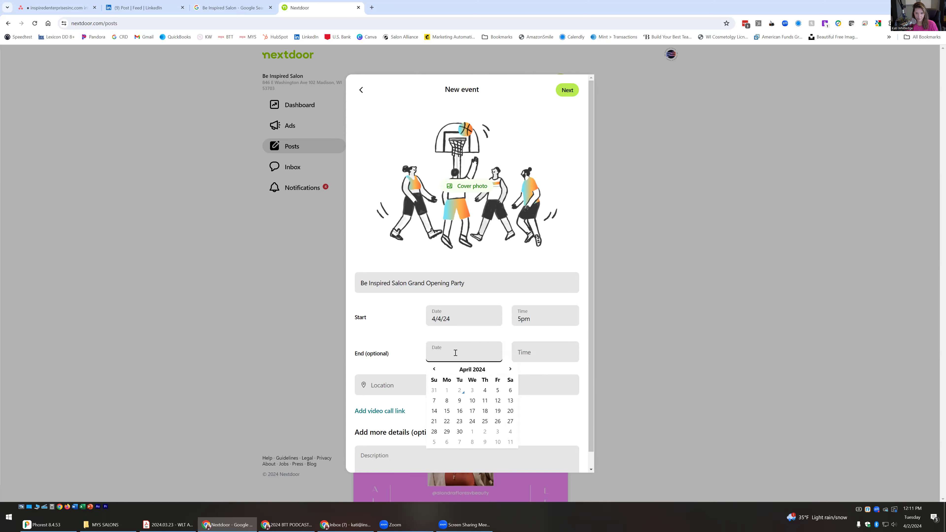
click(547, 352)
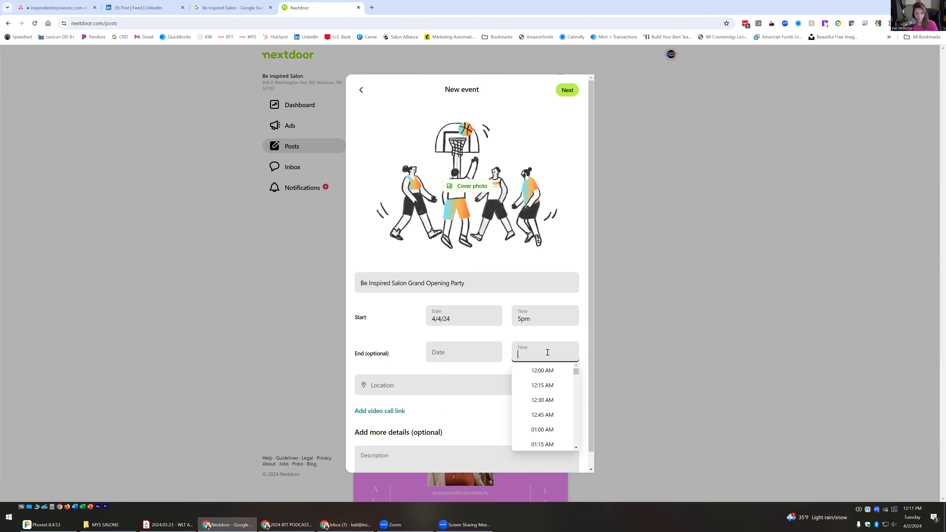
scroll(552, 406, down, 15)
scroll(552, 408, down, 7)
scroll(553, 399, down, 2)
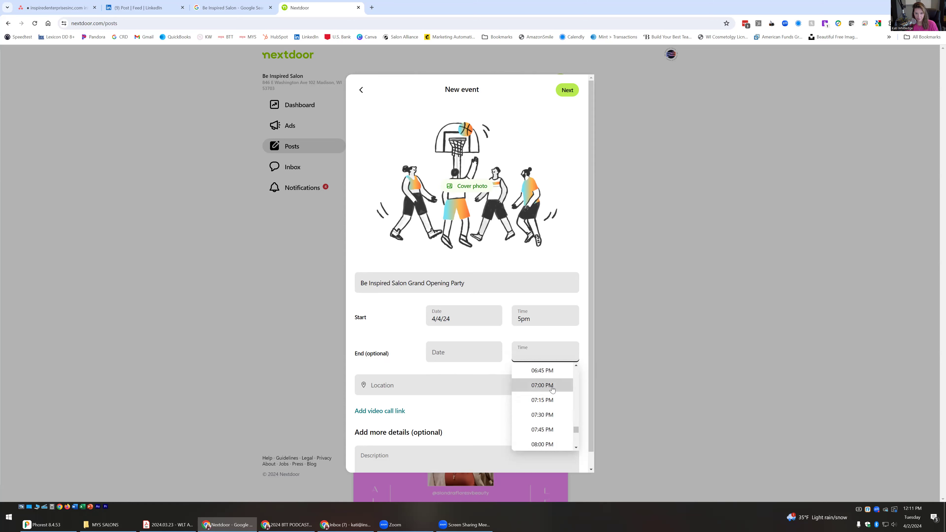
click(543, 386)
click(550, 320)
drag(576, 334, 575, 387)
click(545, 397)
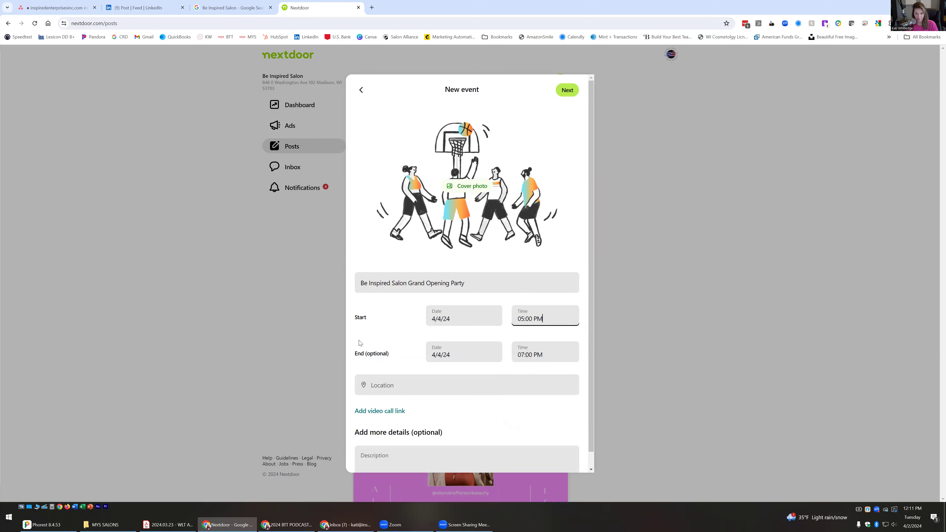
- Turn off the location visibility notice and use the map's suggested pin near the downtown salon as the event location
click(384, 384)
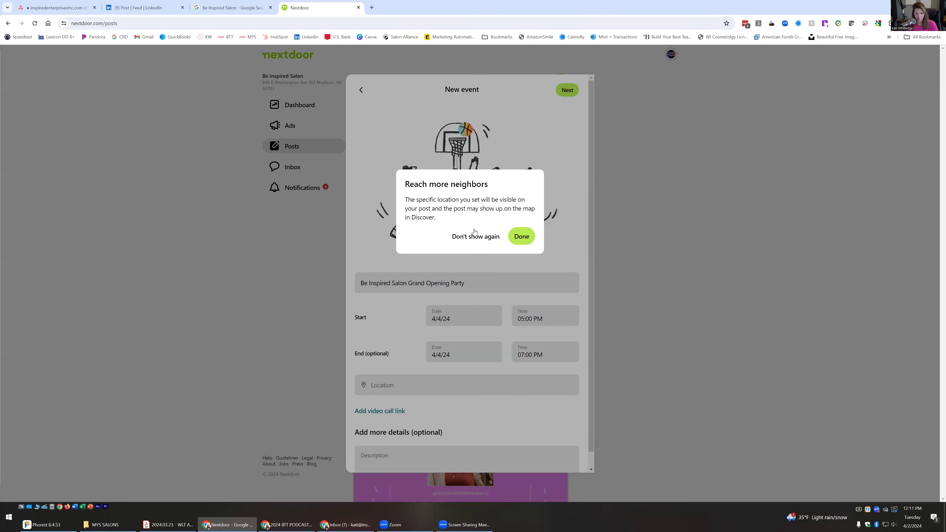
click(490, 238)
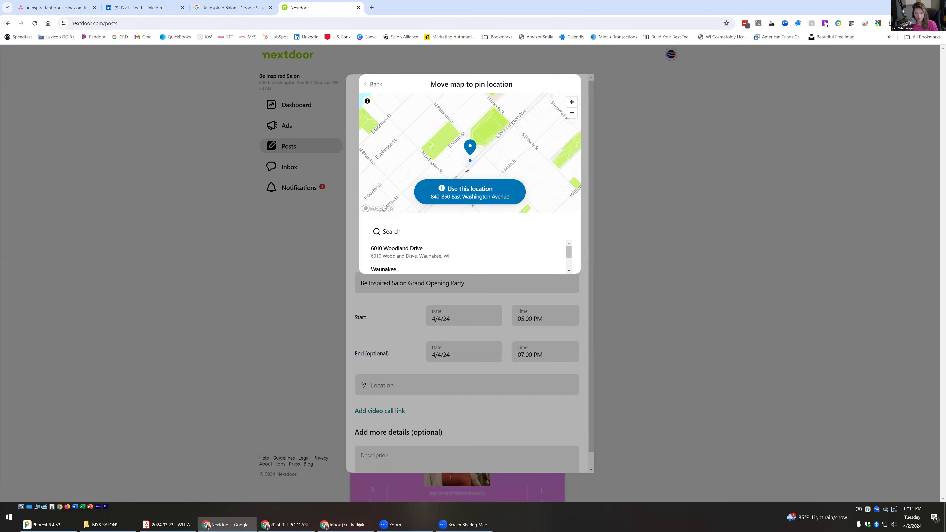
click(477, 192)
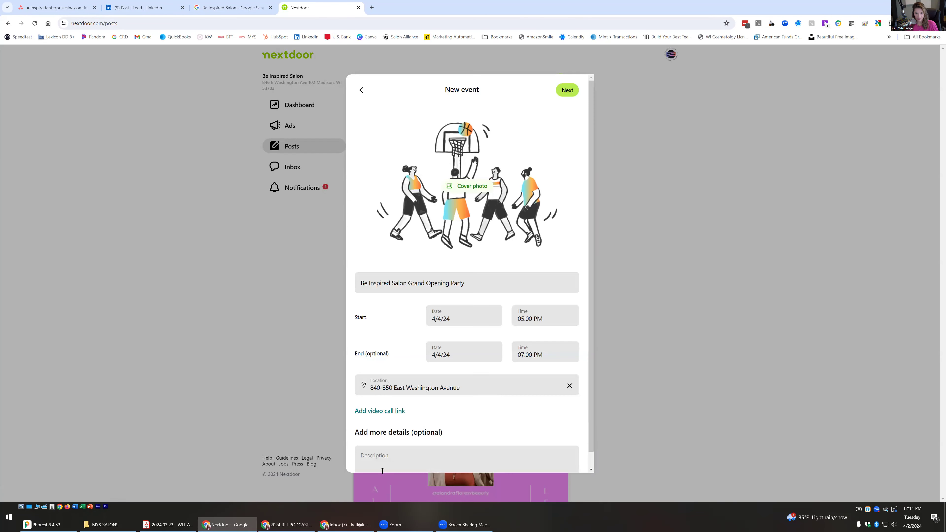
- Paste the copied Grand Opening text as the event description and set the Grand Opening flyer as its cover photo
scroll(439, 424, down, 1)
key(ctrl+v)
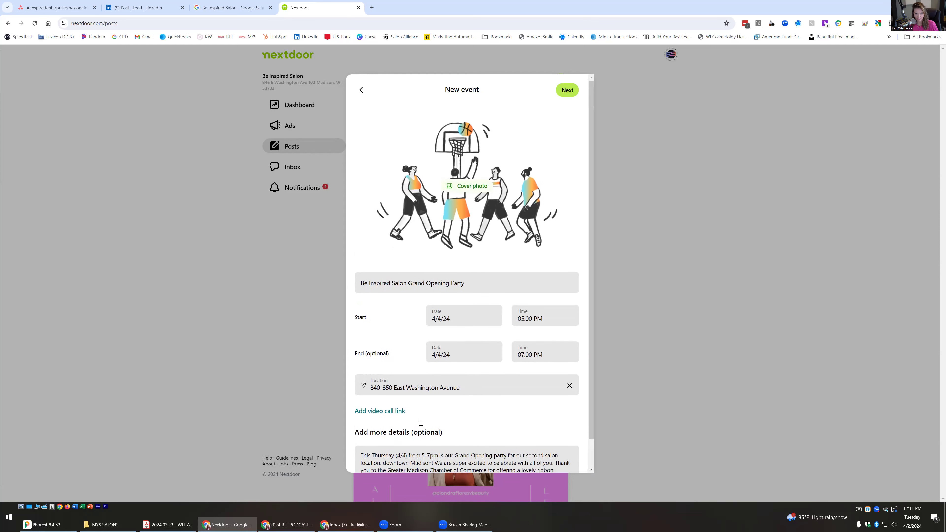
click(465, 185)
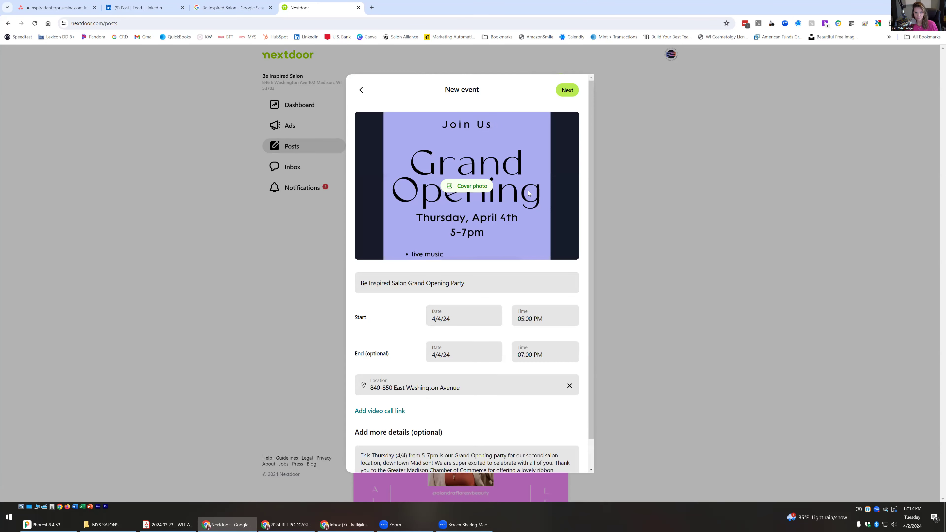
- Continue to the event post preview, publish the event and dismiss the offer to create an ad
click(568, 90)
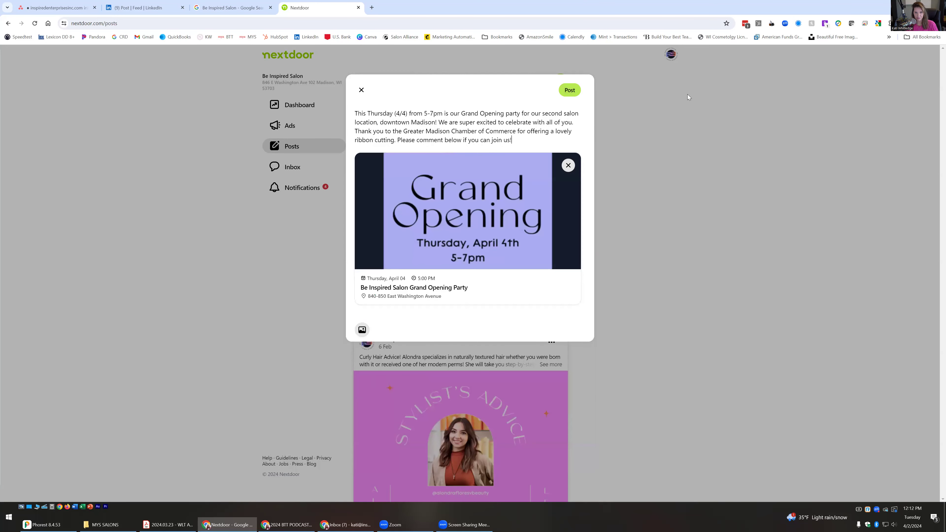
click(563, 96)
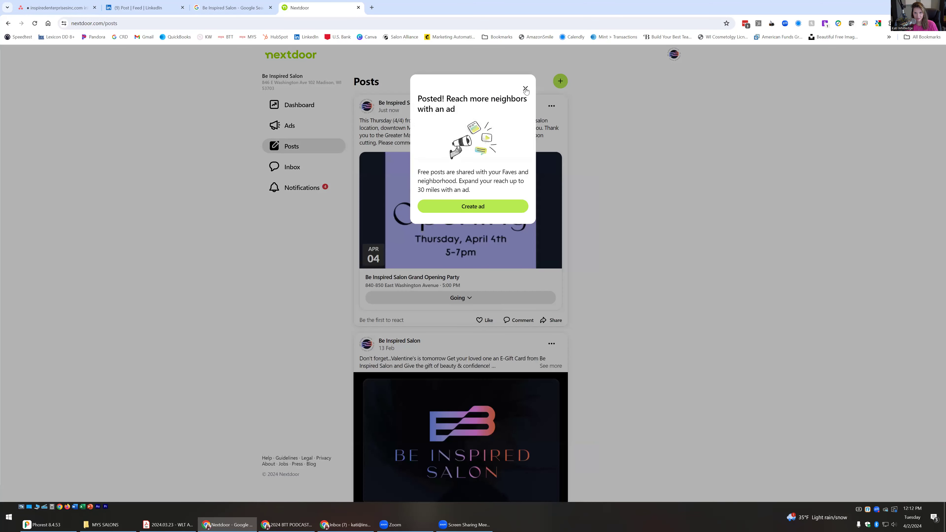
click(526, 90)
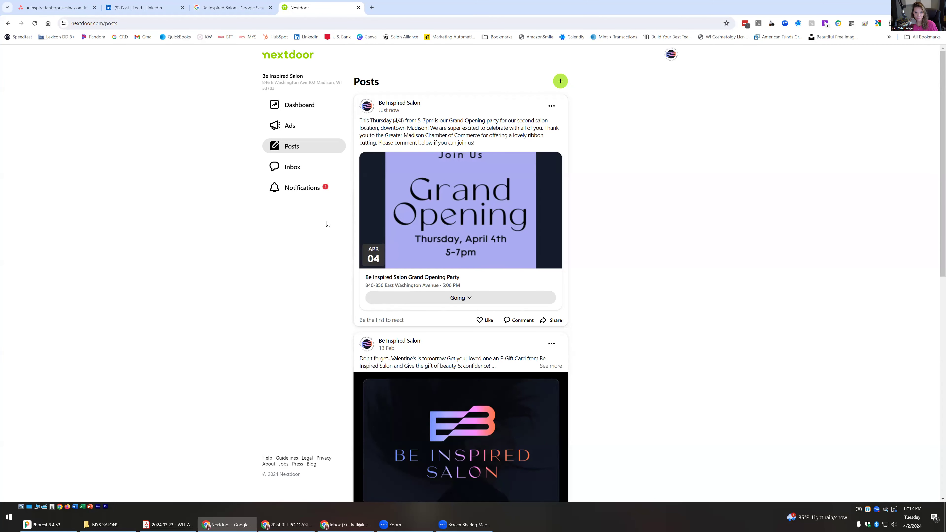
- Check the downtown page's notifications, open the customer invitation and close it without inviting anyone
click(297, 190)
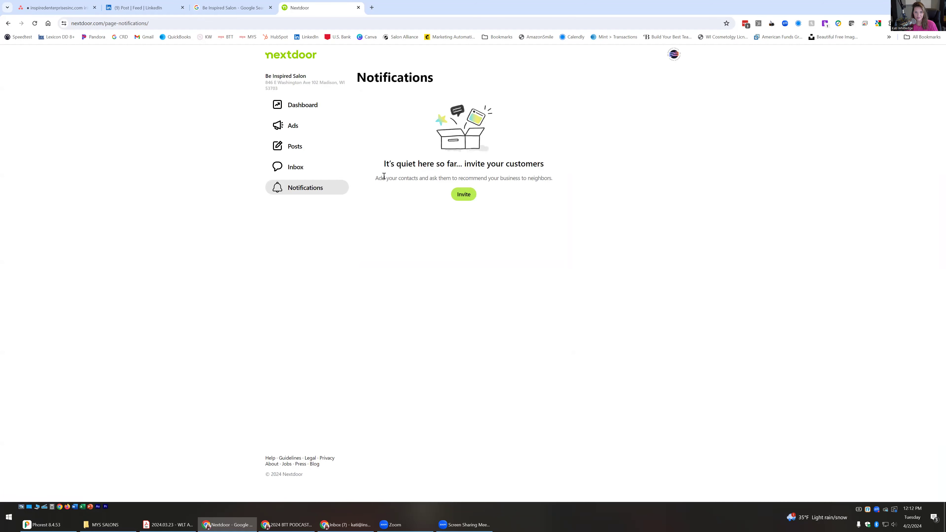
click(464, 194)
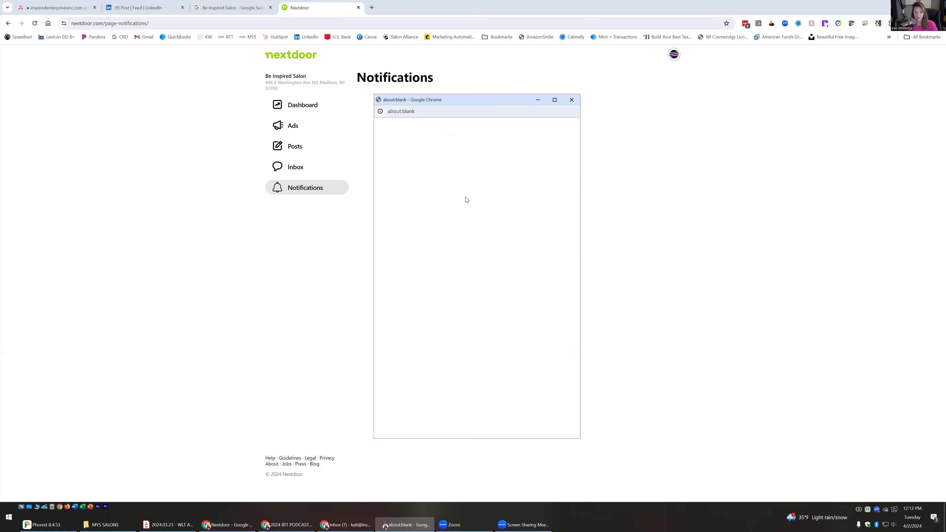
click(613, 91)
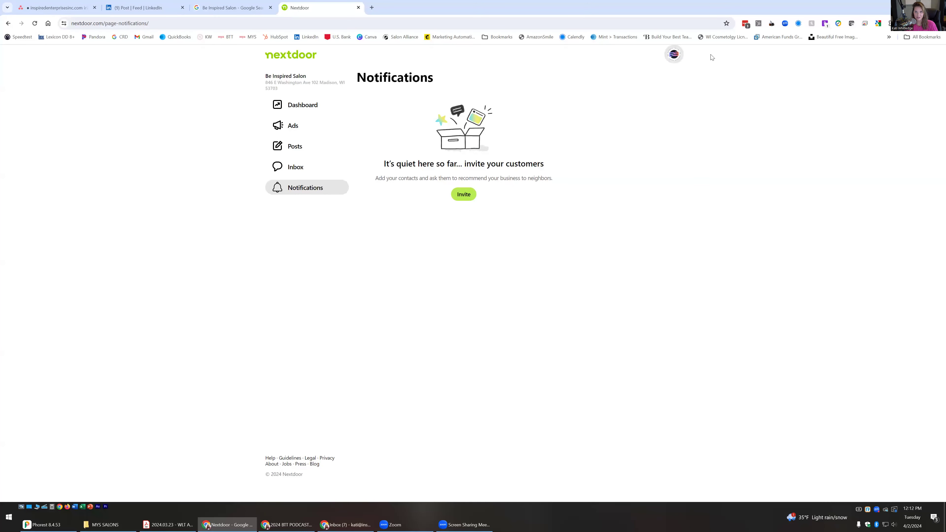
- Review the profiles available in the account and log out of Nextdoor
click(673, 55)
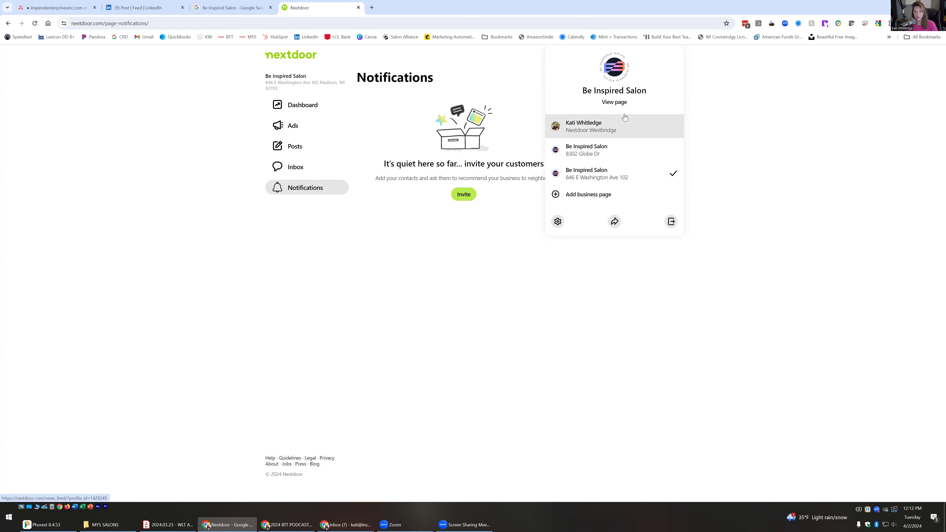
click(672, 222)
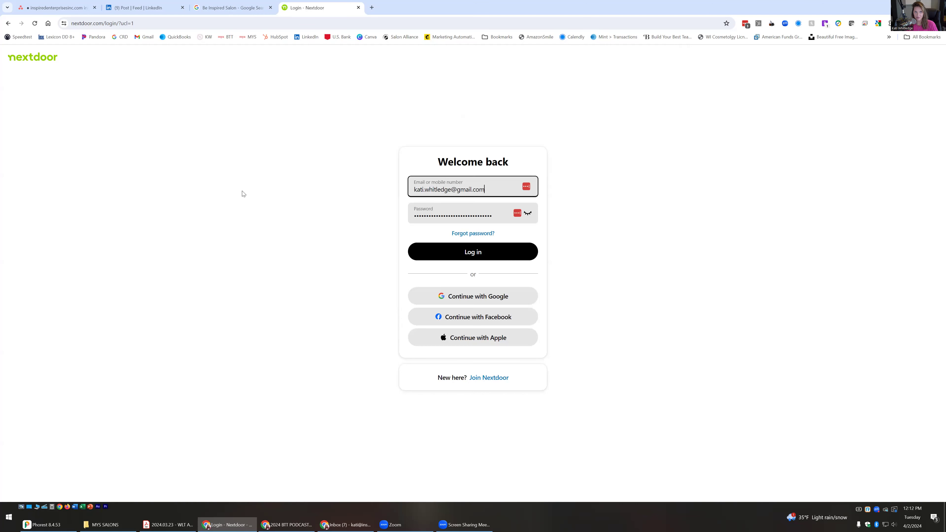
- Close the browser tab with the published LinkedIn post and return to the Nextdoor login page
click(161, 8)
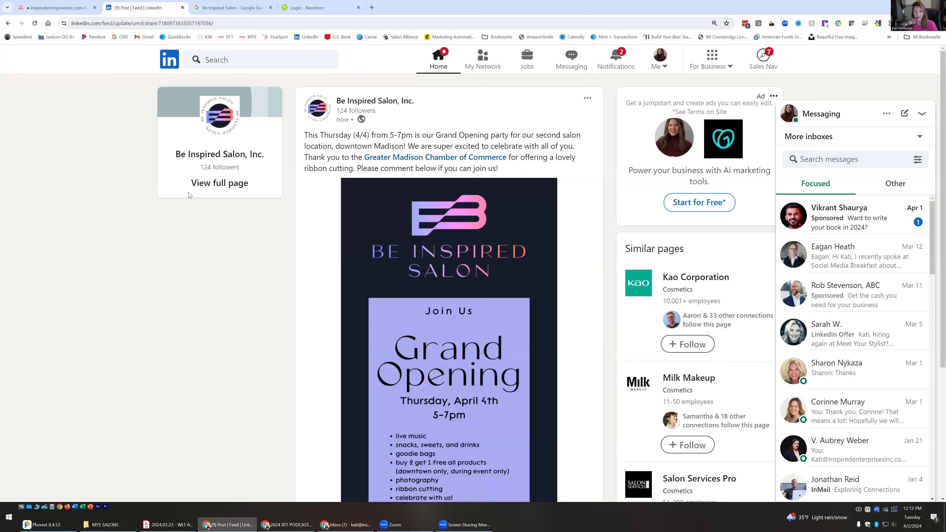
click(183, 7)
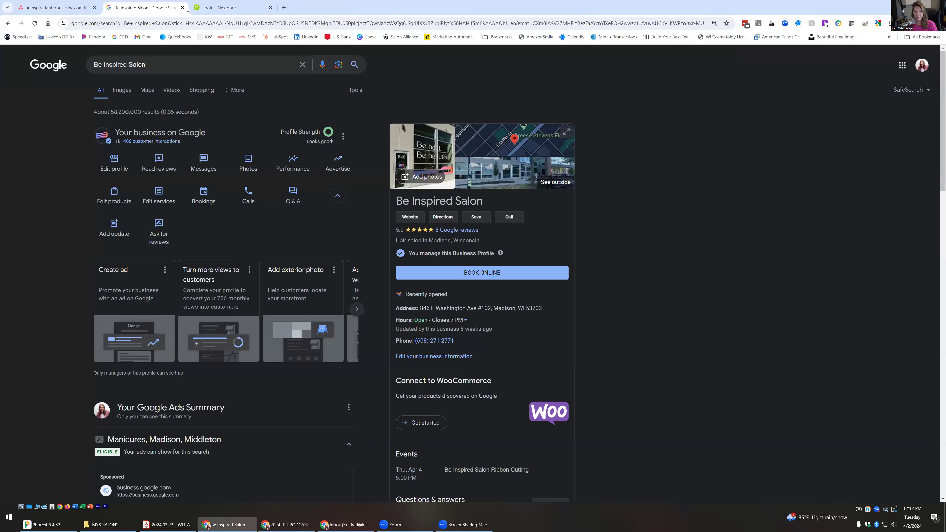
click(210, 7)
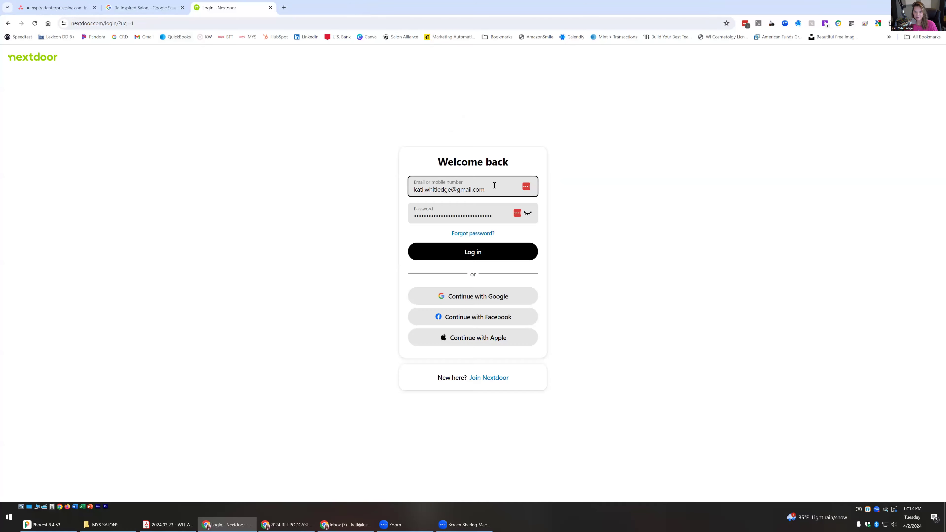
- Log in to Nextdoor with the saved Pure Nails credentials and the emailed sign-in code, and open the business's posts
click(526, 187)
scroll(462, 242, down, 1)
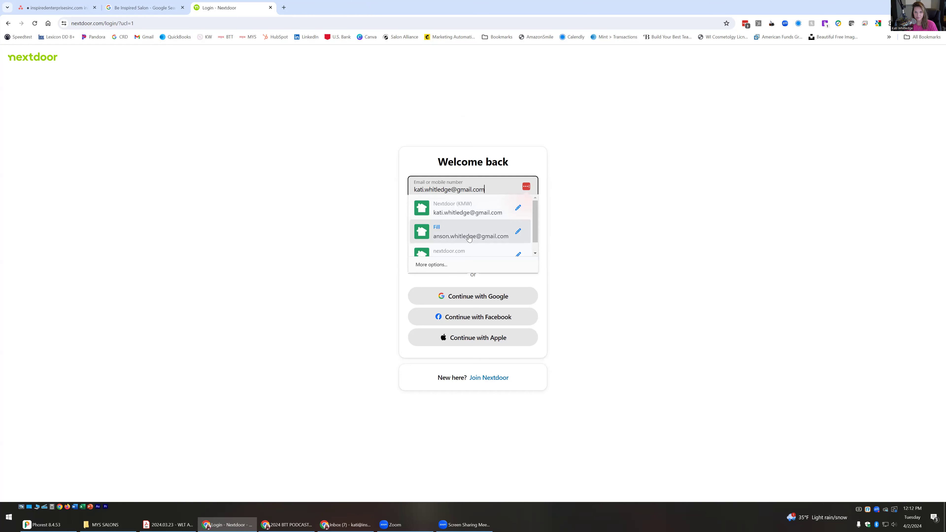
click(461, 249)
click(467, 253)
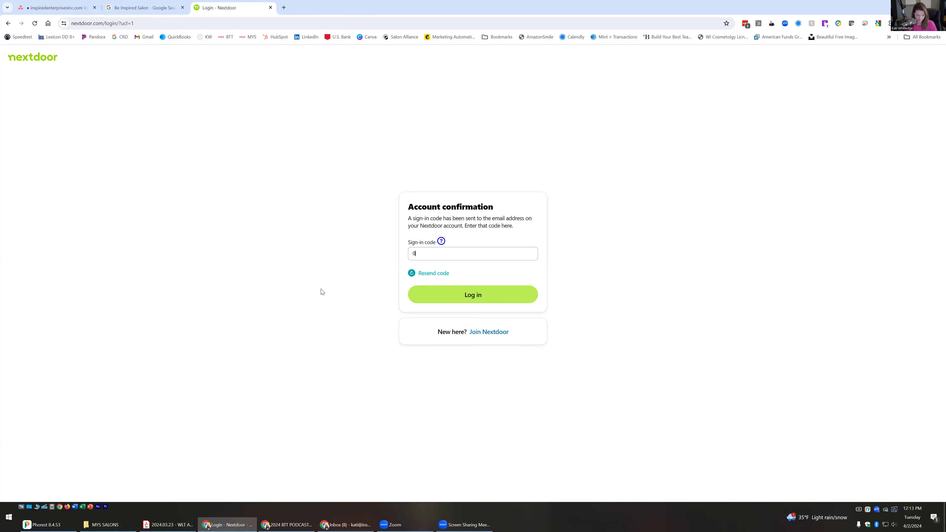
key(Return)
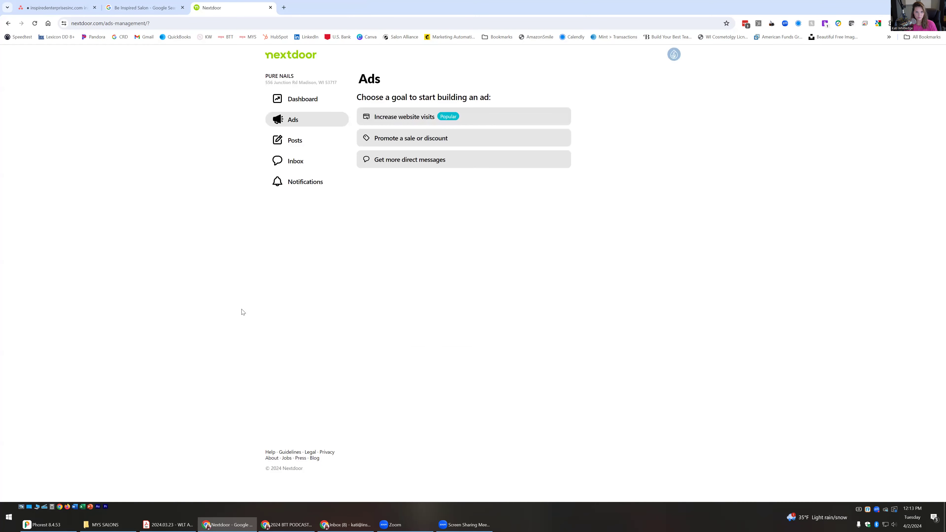
click(293, 144)
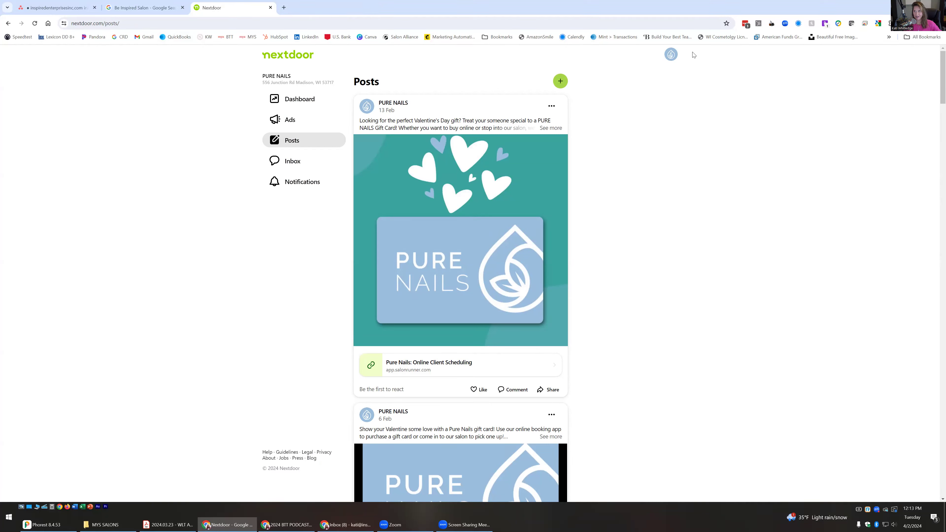
- Open Canva in a new browser tab and download The RCC Nail Designs as a PNG
click(283, 8)
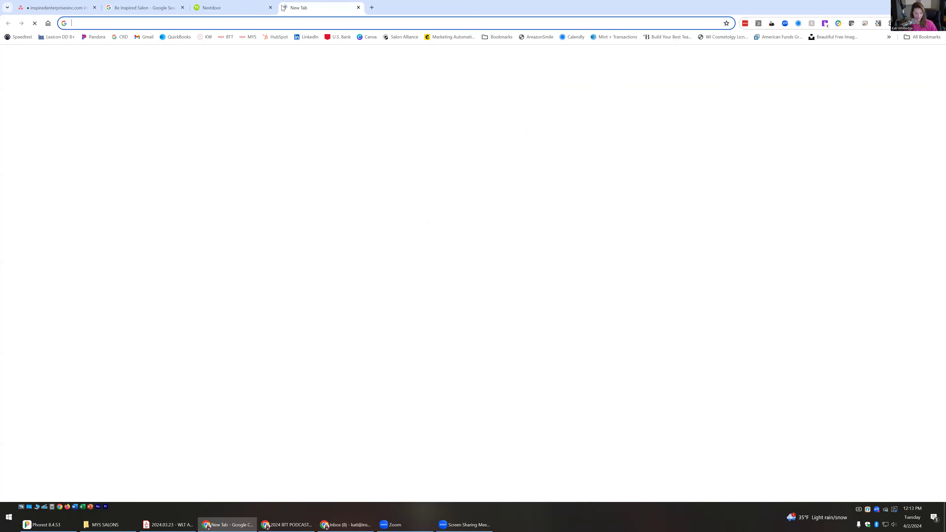
click(369, 36)
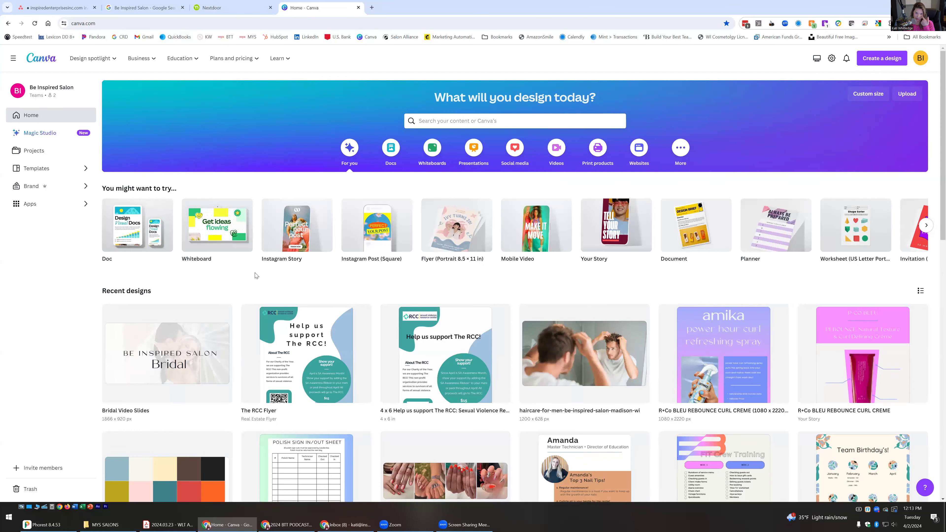
scroll(257, 275, down, 4)
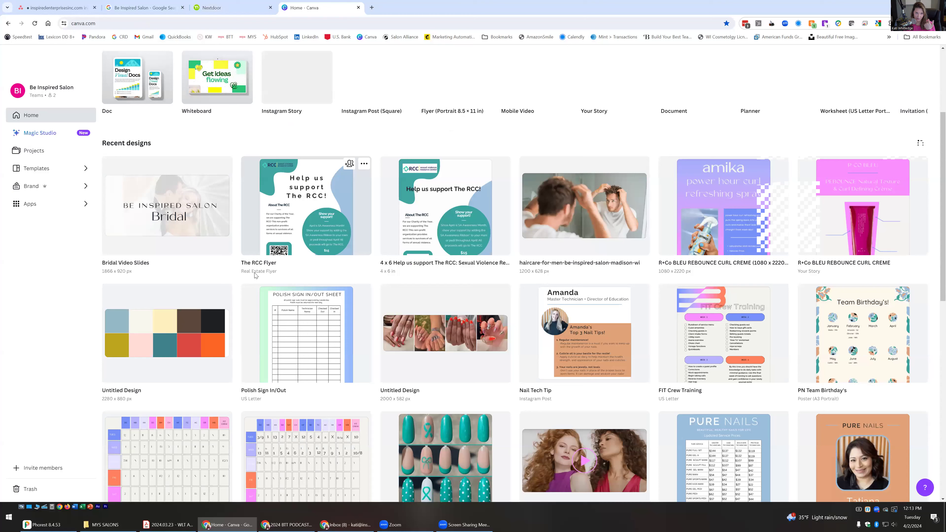
scroll(282, 190, down, 5)
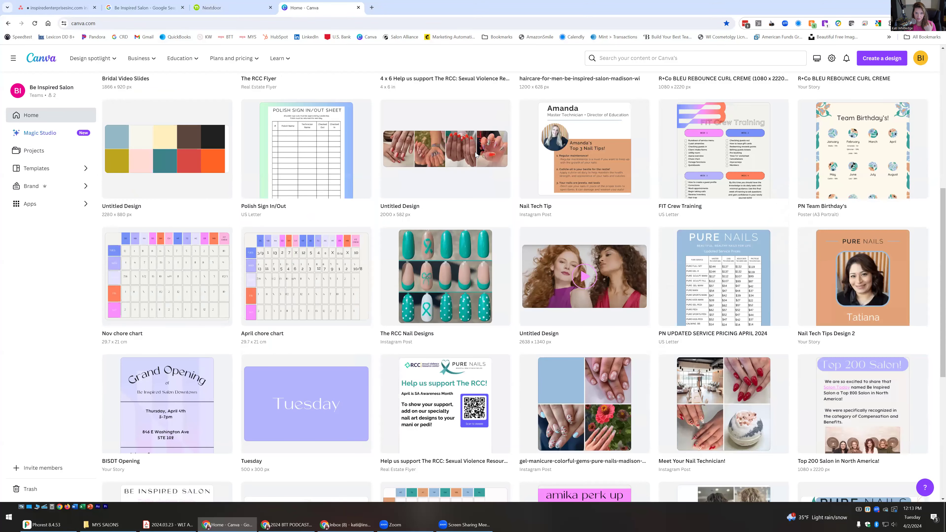
scroll(503, 163, down, 2)
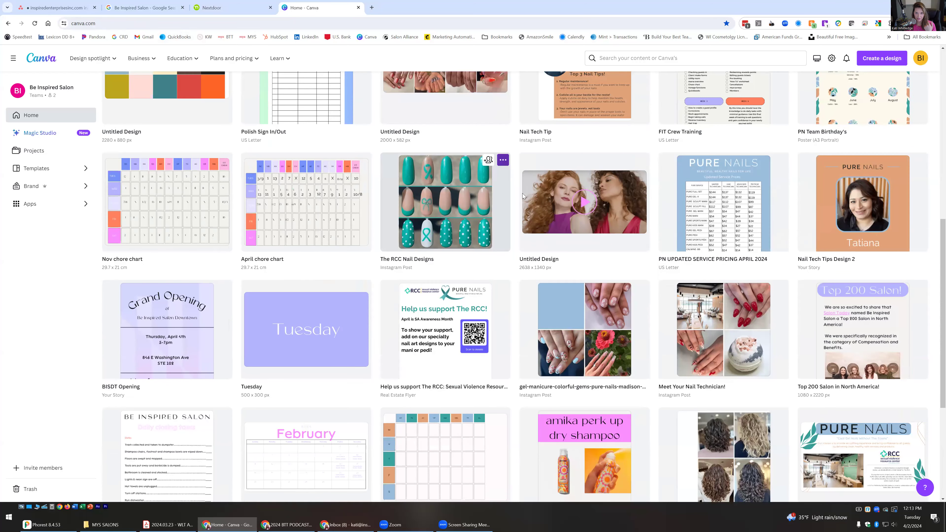
click(503, 160)
click(527, 273)
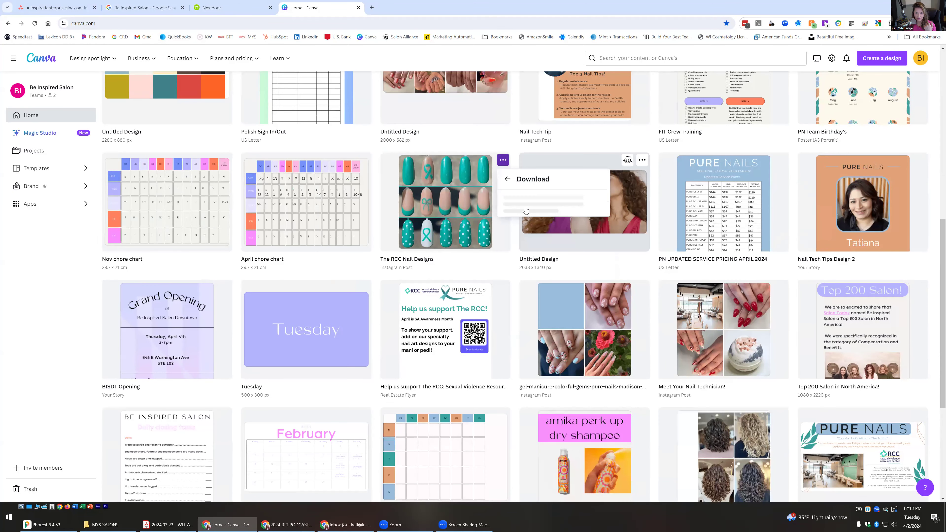
click(529, 285)
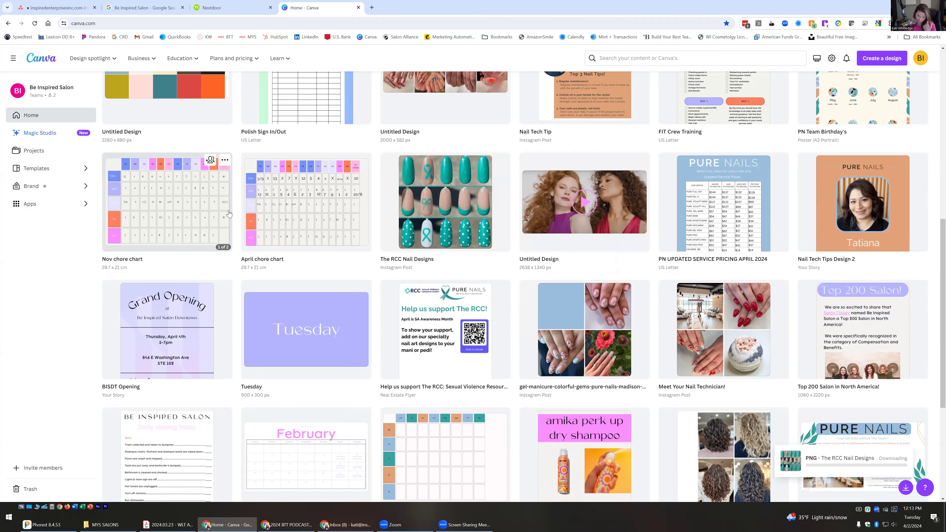
scroll(377, 420, up, 5)
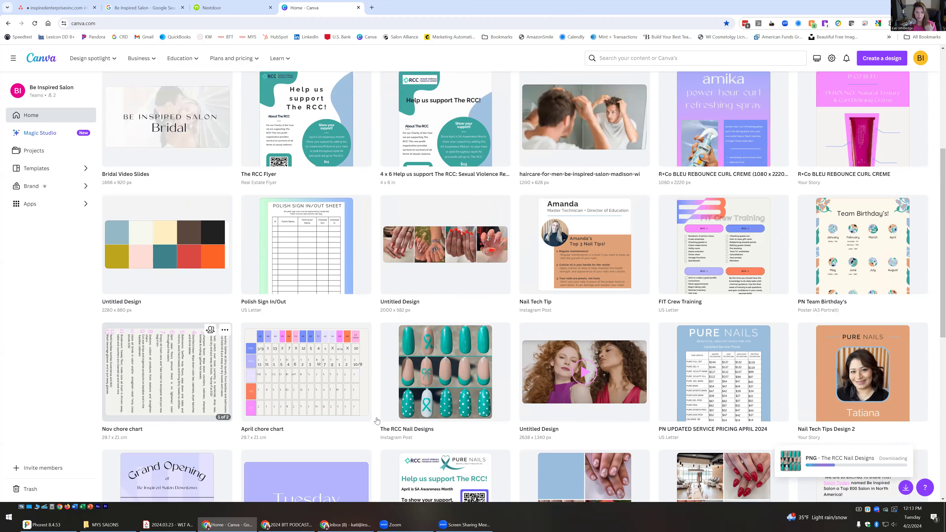
scroll(429, 392, up, 1)
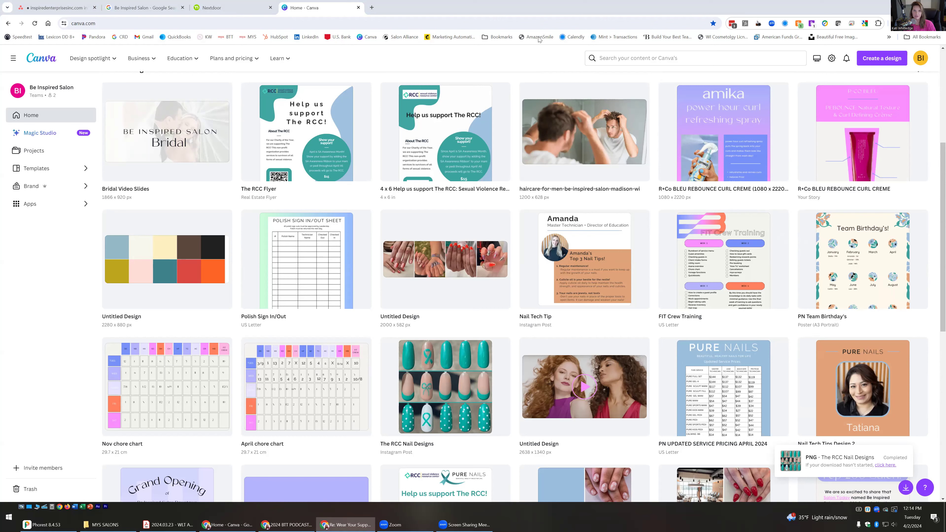
- Bring the Wear Your Support email alongside the other tabs and copy its two paragraphs about Sexual Assault Awareness Month and the ribbon nail art
drag(416, 8, 416, 8)
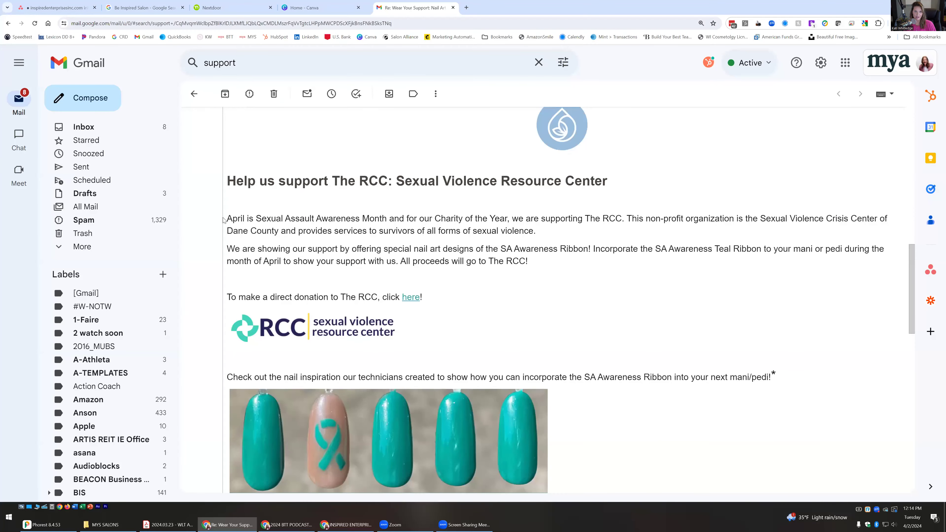
drag(228, 218, 795, 383)
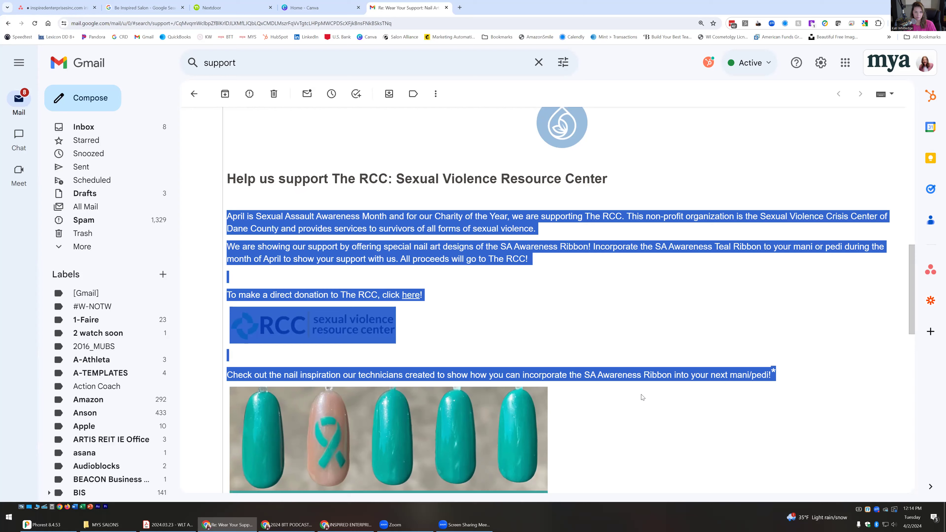
scroll(642, 393, down, 8)
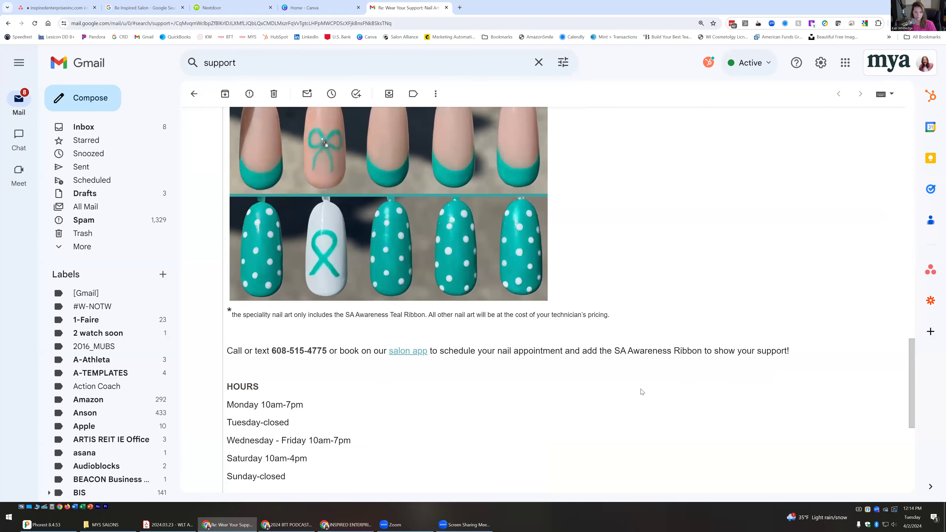
scroll(271, 346, up, 8)
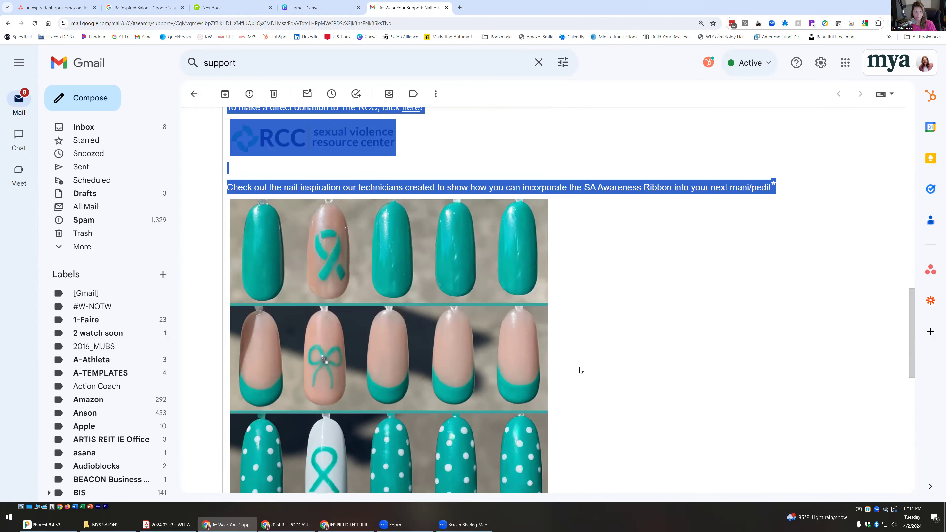
click(232, 219)
drag(227, 219, 455, 252)
key(ctrl+c)
right_click(455, 252)
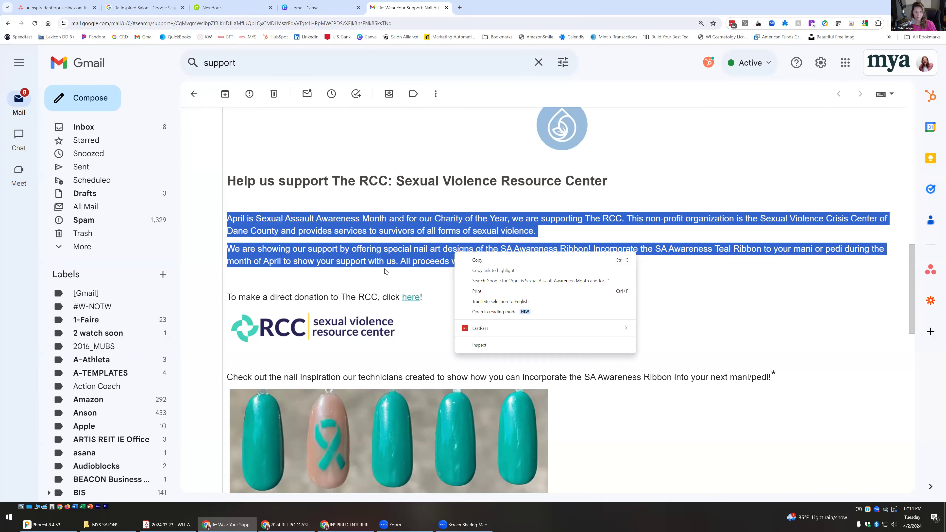
click(484, 263)
- Start a new Pure Nails post on Nextdoor and paste in the two copied paragraphs
click(241, 8)
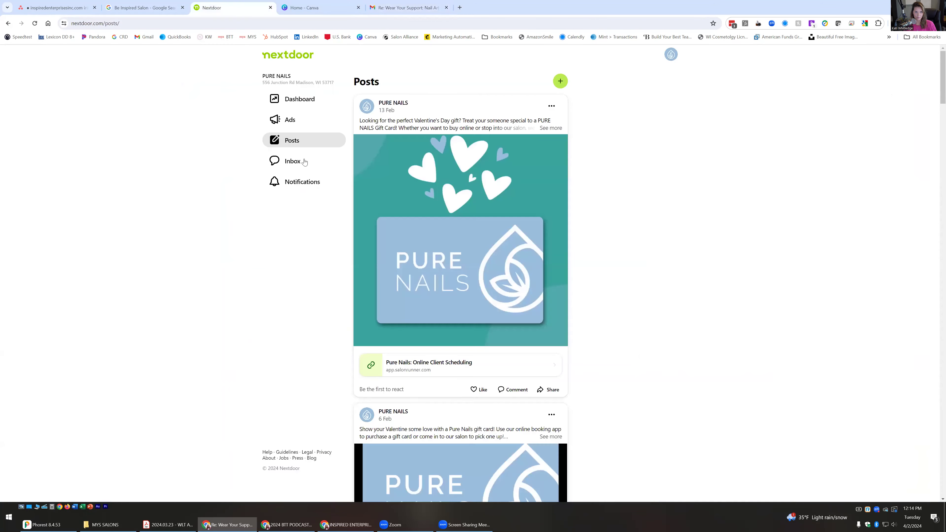
click(555, 85)
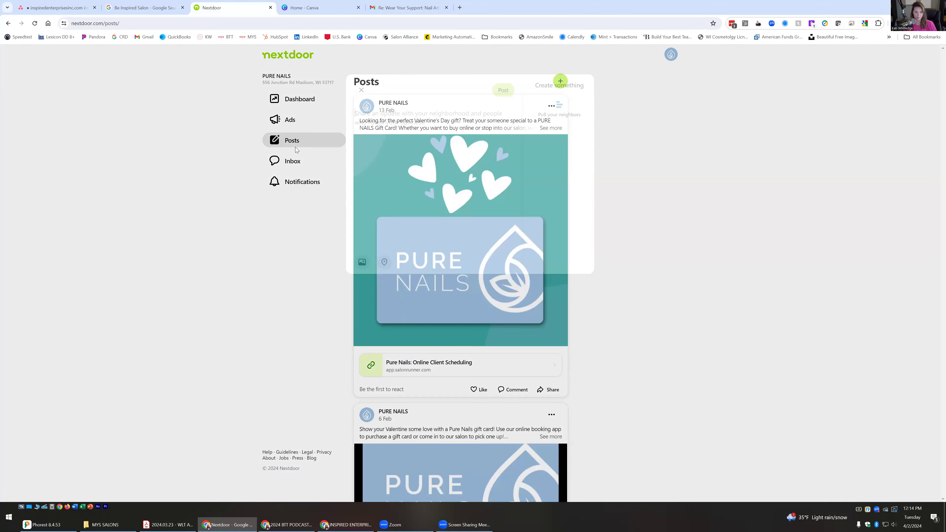
key(ctrl+v)
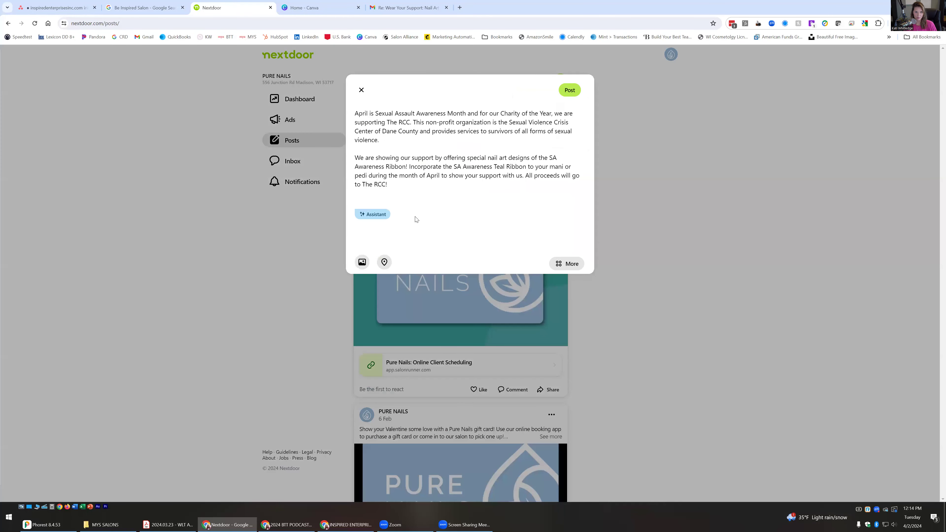
- Copy the "Check out the nail inspiration" sentence from the email and add it to the Nextdoor post as a new paragraph
click(407, 8)
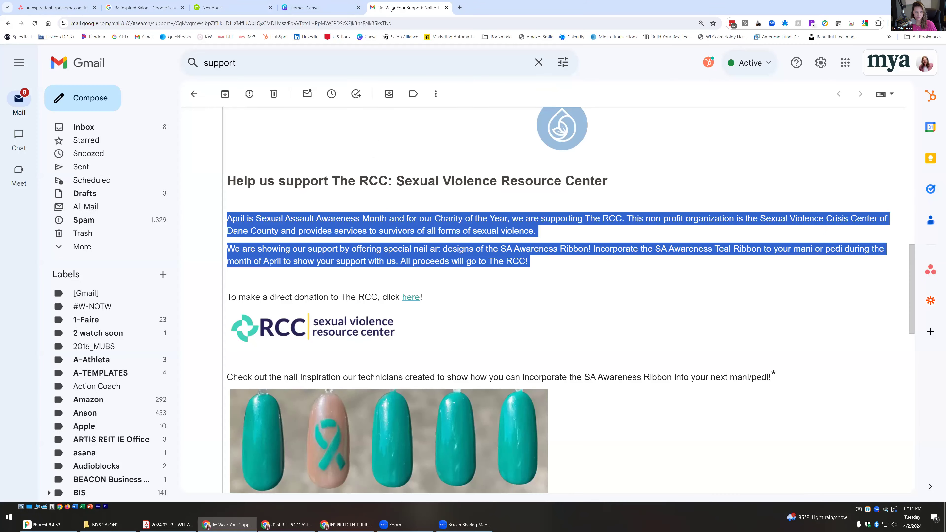
scroll(257, 201, down, 5)
drag(227, 191, 776, 190)
right_click(731, 198)
click(741, 200)
click(320, 7)
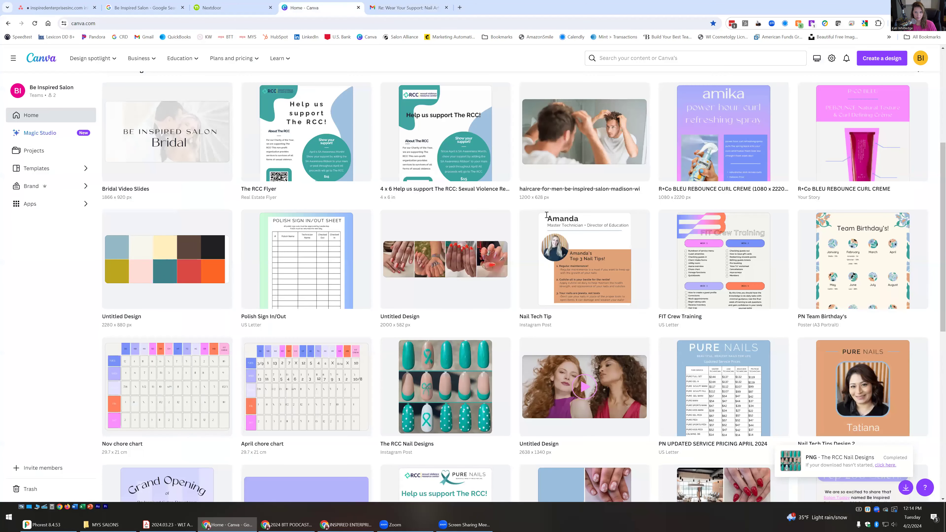
click(231, 7)
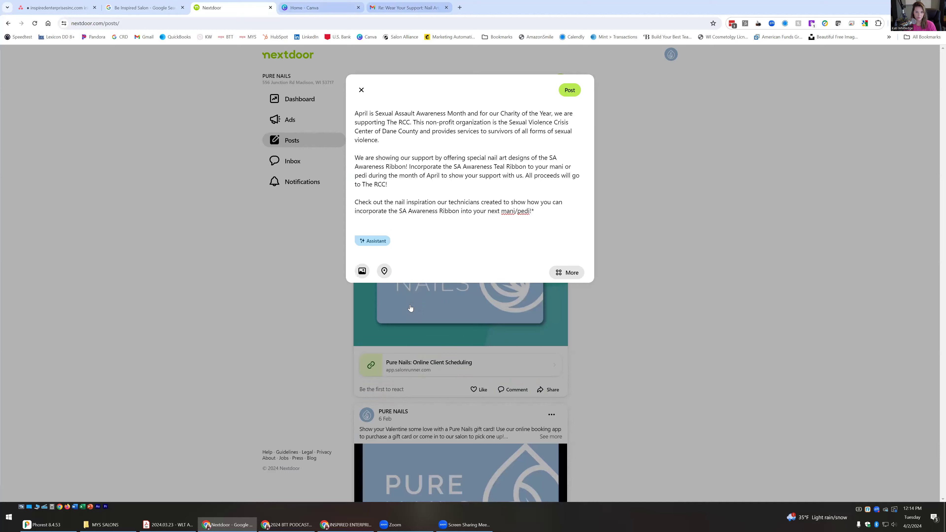
- Copy the email's sentence about calling, texting or booking on the salon app and return to the Nextdoor post draft
click(395, 7)
scroll(229, 241, down, 3)
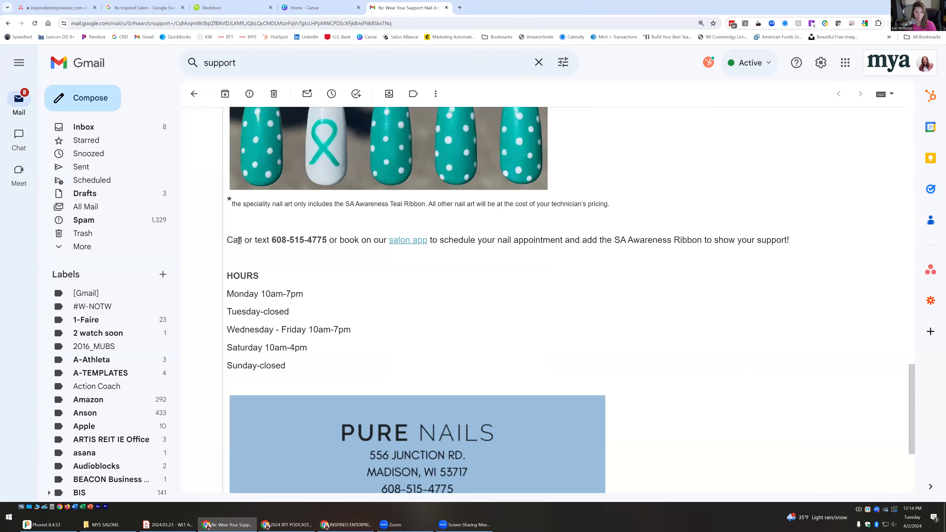
triple_click(614, 242)
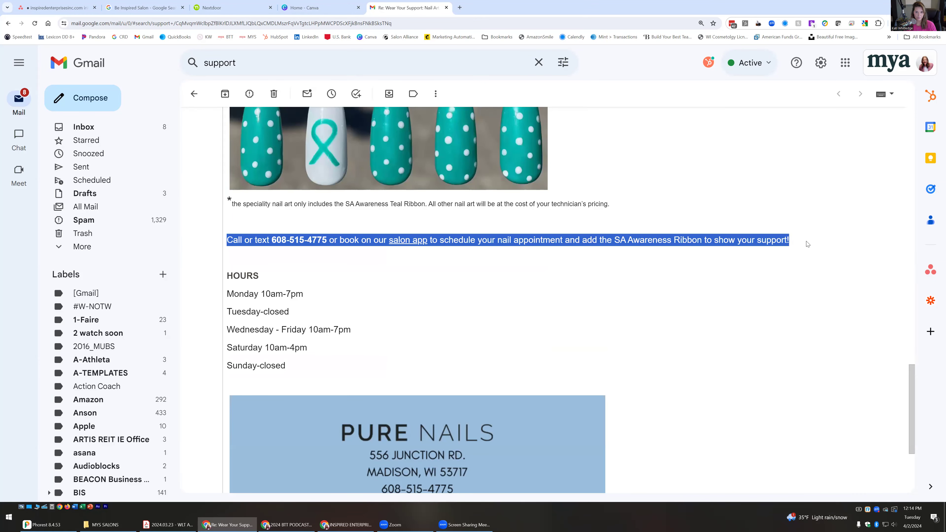
shift+click(375, 243)
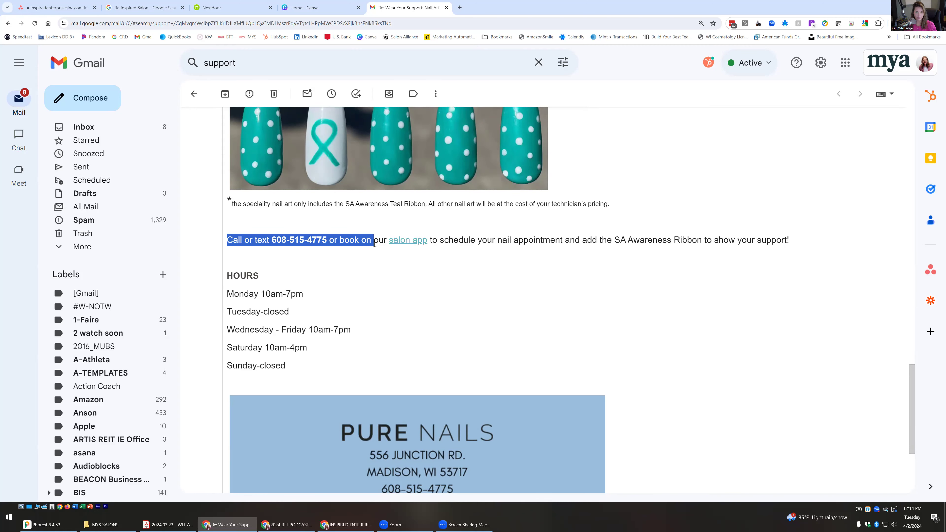
drag(401, 245, 755, 251)
right_click(729, 240)
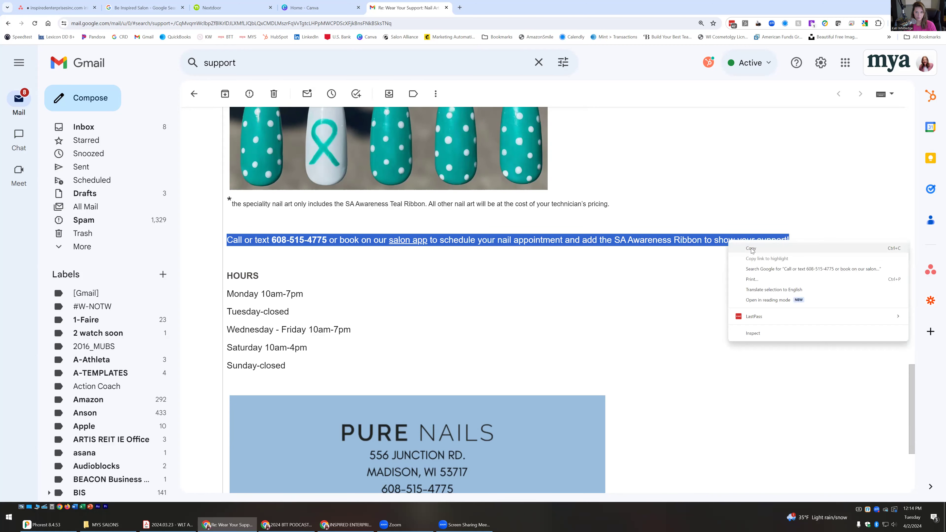
click(747, 248)
click(300, 7)
click(240, 8)
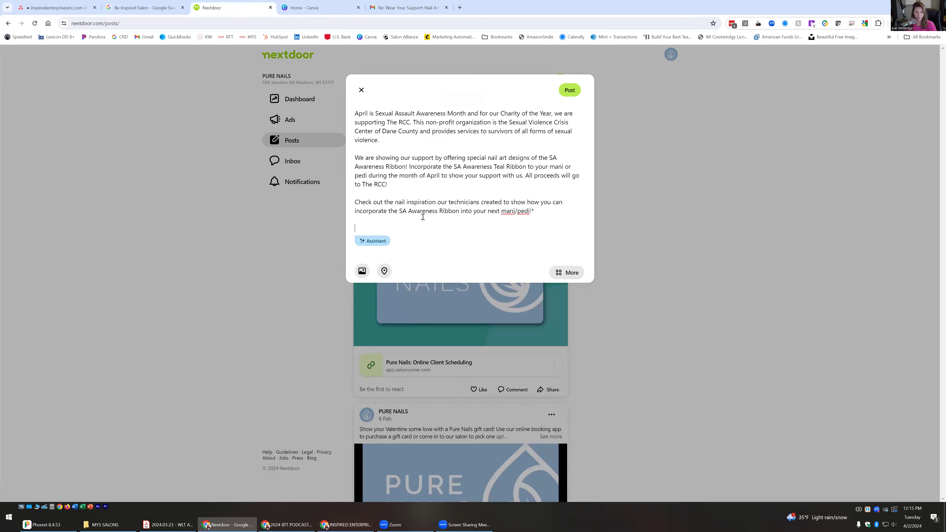
- Attach the downloaded RCC Nail Designs image to the post and paste the booking sentence as the closing paragraph
click(362, 271)
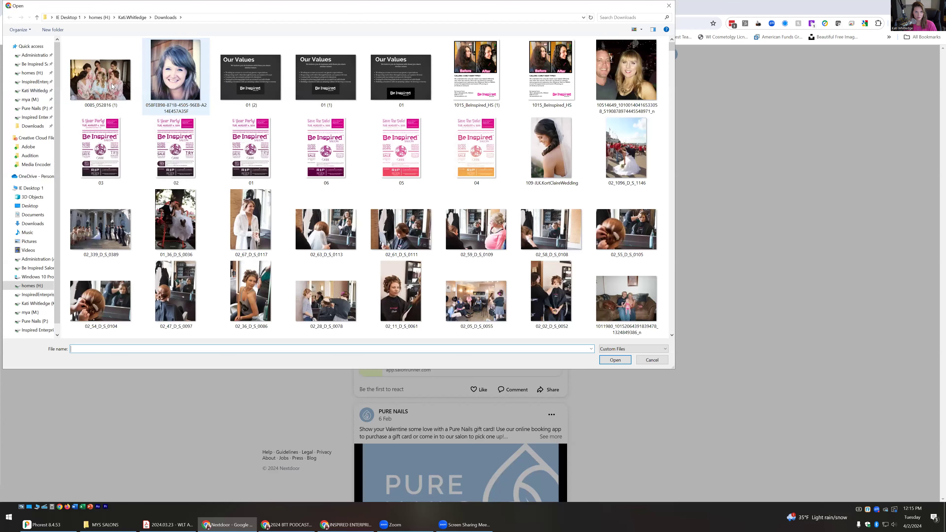
click(615, 360)
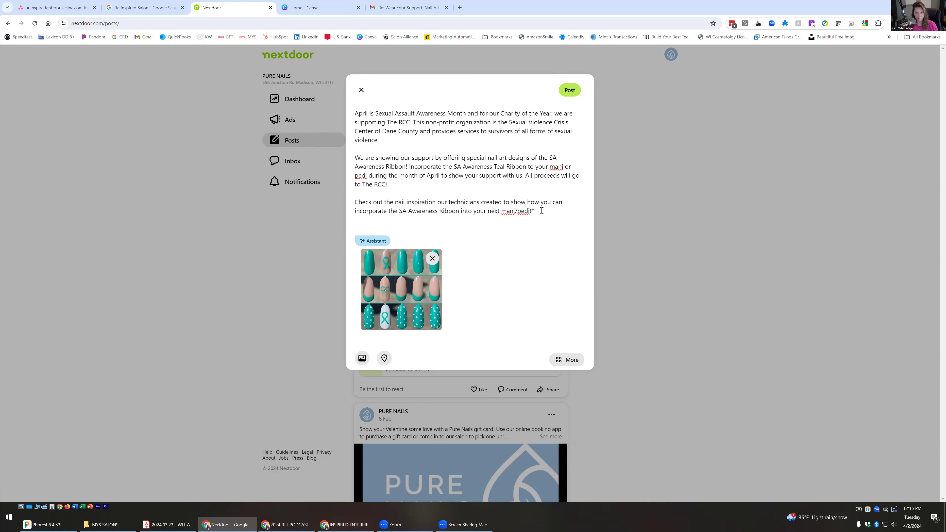
key(Return)
key(Return)
key(ctrl+v)
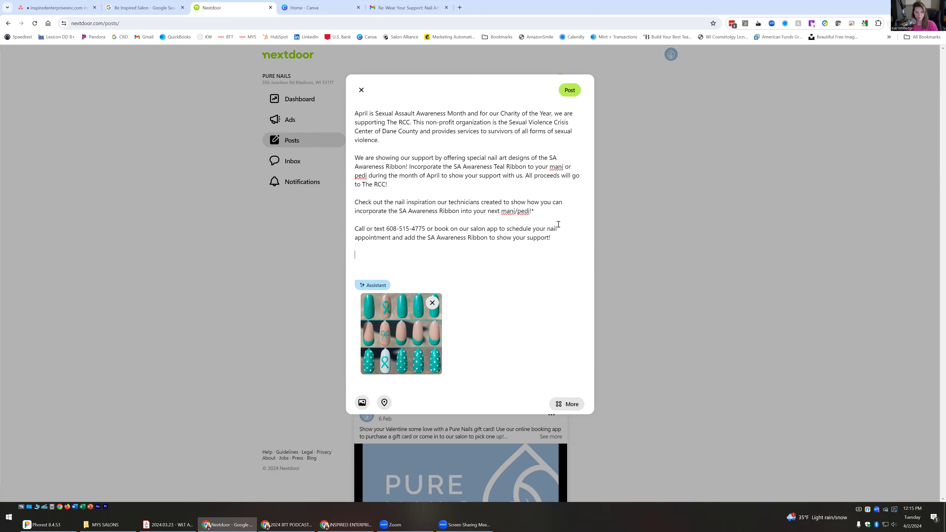
- Remove the salon app booking option from the closing sentence and insert "($15)" after "special nail art designs" in the second paragraph
drag(428, 229, 507, 229)
key(BackSpace)
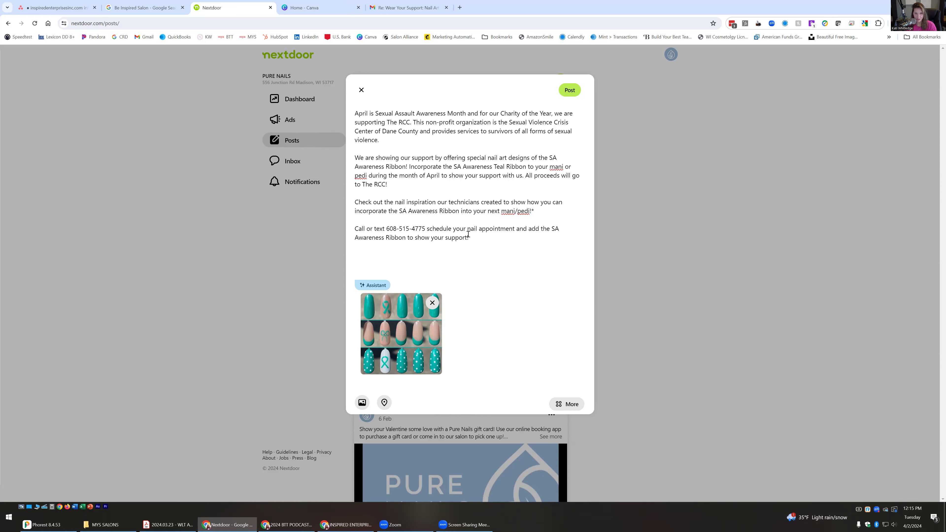
text(to)
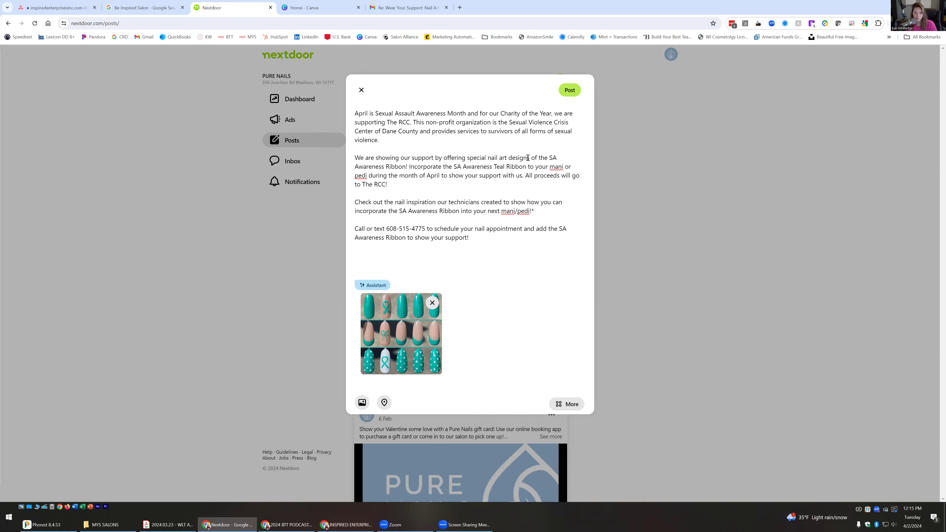
text(($15)
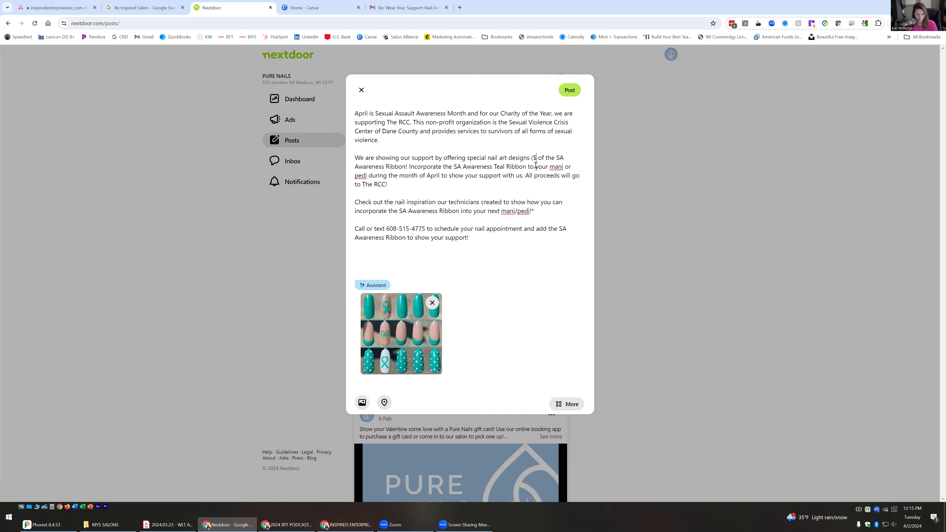
text())
- Copy the post's full text, publish the Pure Nails post on Nextdoor and dismiss the customer invitation
click(560, 247)
drag(473, 239, 356, 112)
right_click(370, 122)
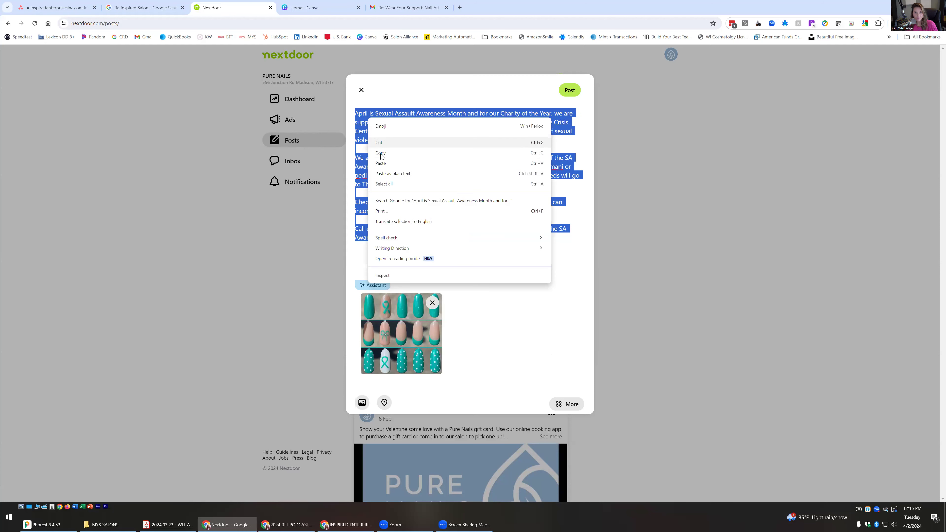
click(381, 153)
click(423, 131)
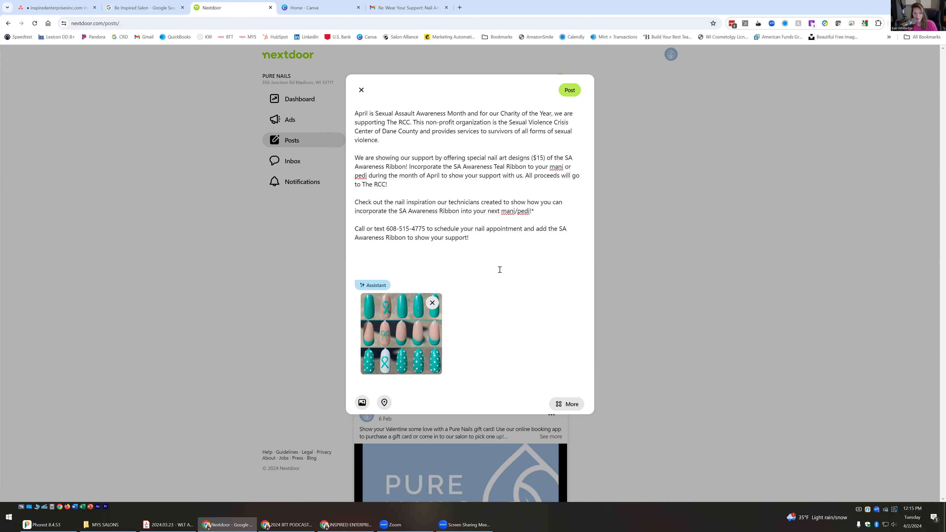
click(568, 91)
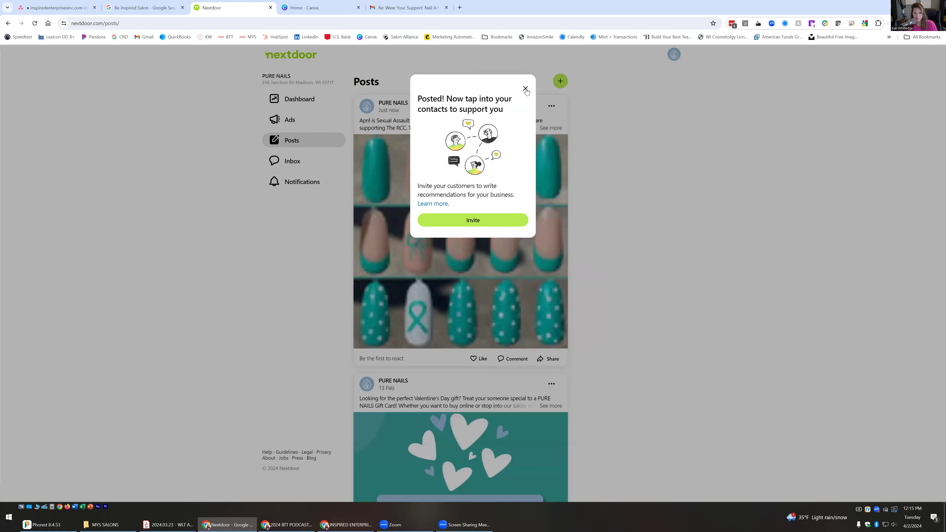
click(525, 89)
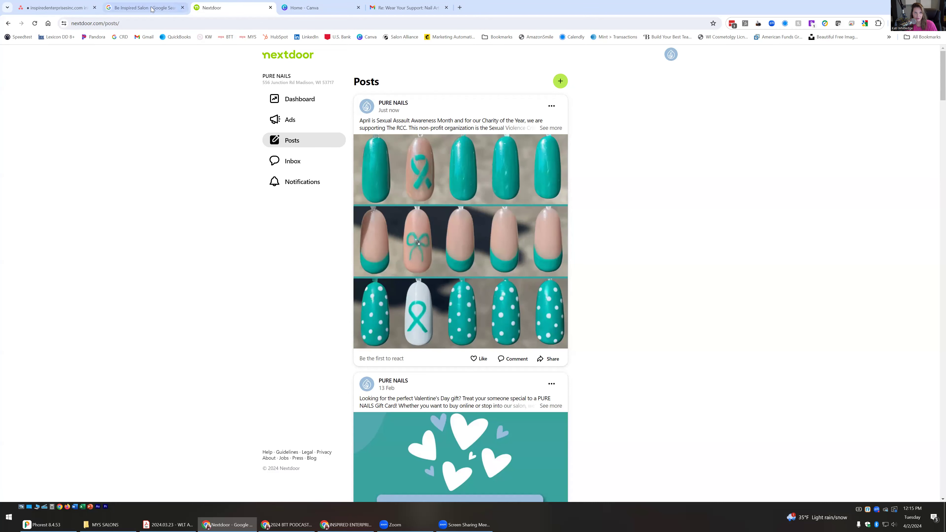
- Switch to Google and open the Pure Nails profile from the Business Profile Manager's list of businesses
click(141, 7)
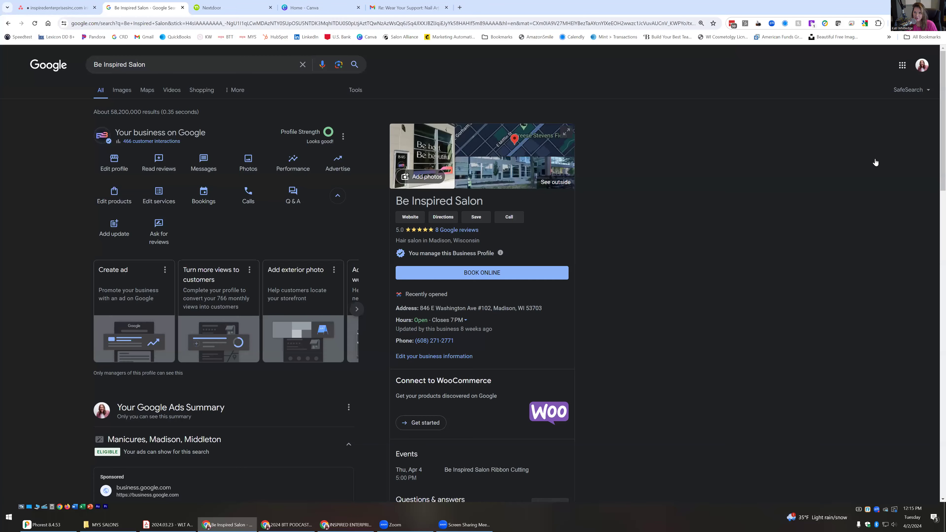
click(903, 65)
scroll(868, 171, down, 3)
click(902, 177)
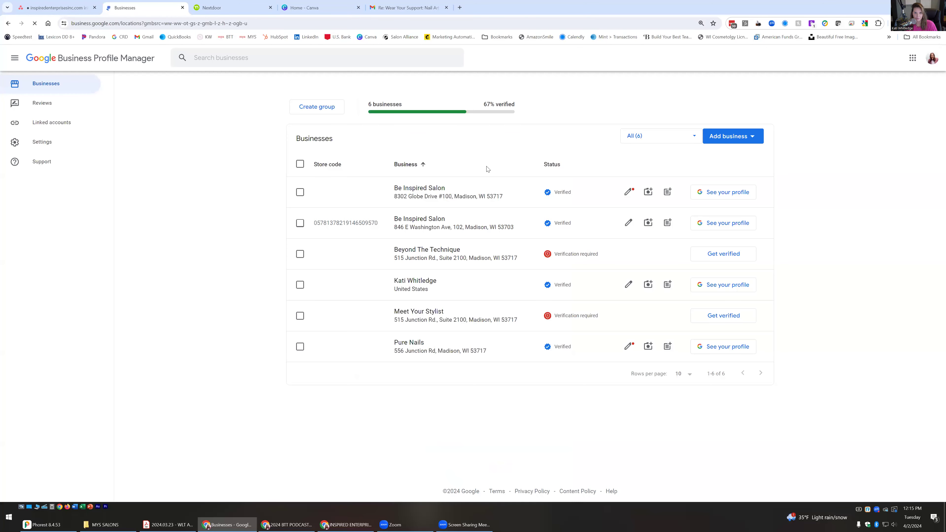
click(410, 344)
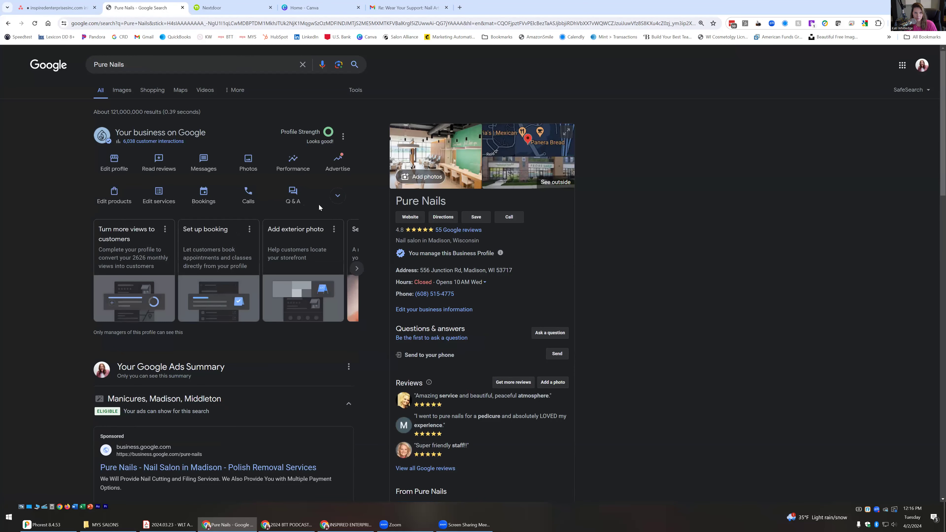
- Start a new update for Pure Nails and attach the downloaded teal ribbon nail designs image
click(337, 196)
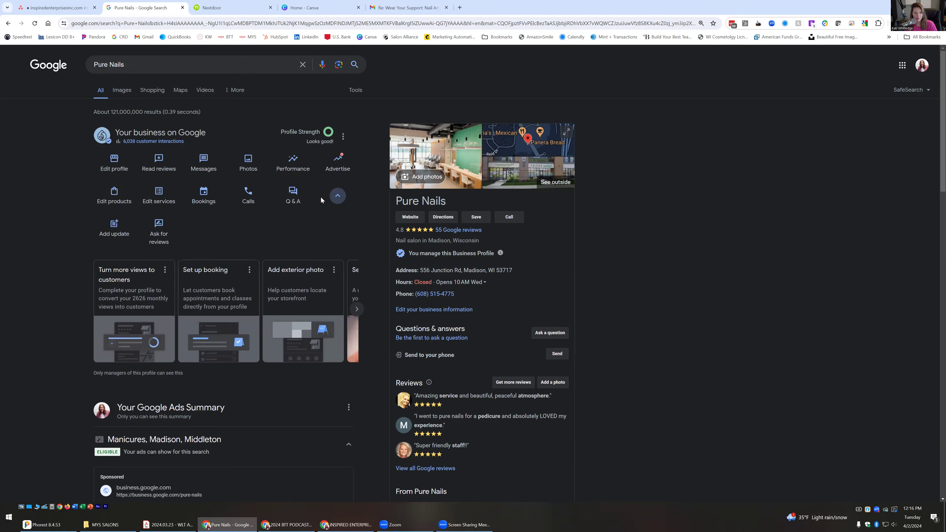
click(115, 227)
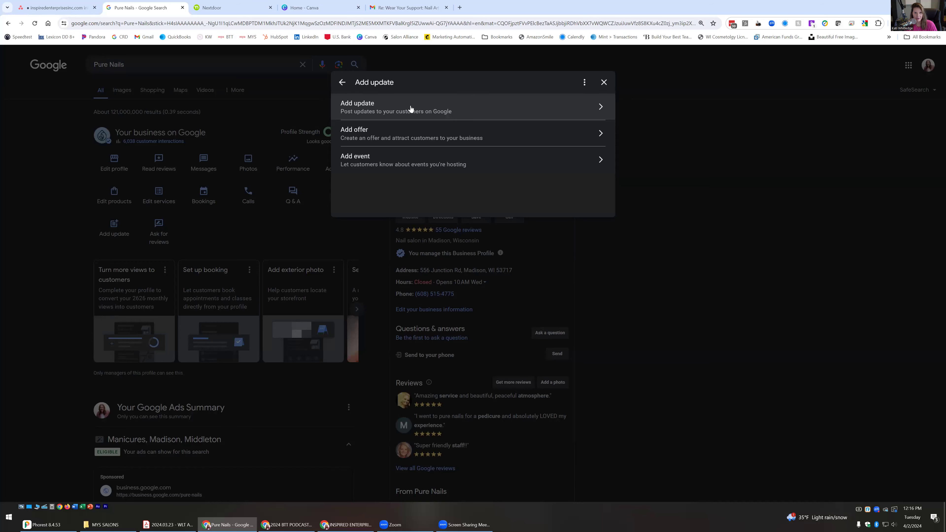
click(410, 107)
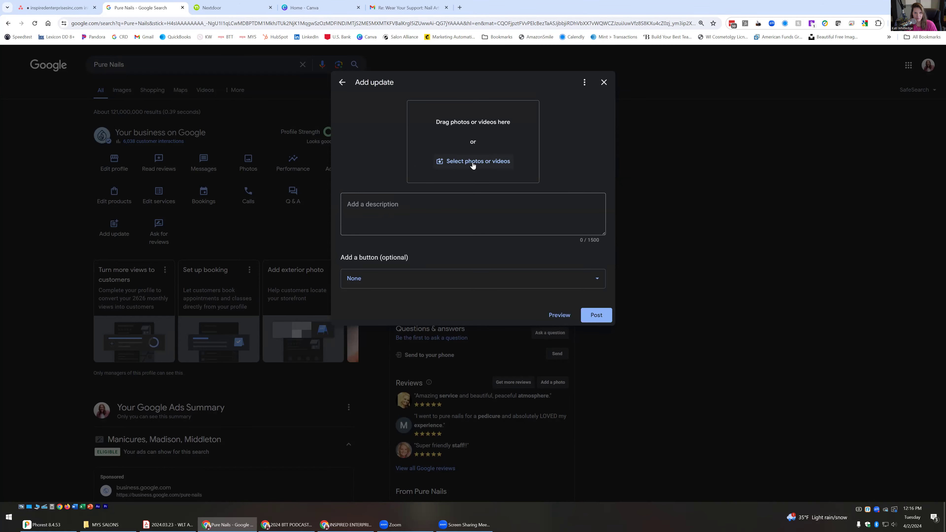
click(473, 164)
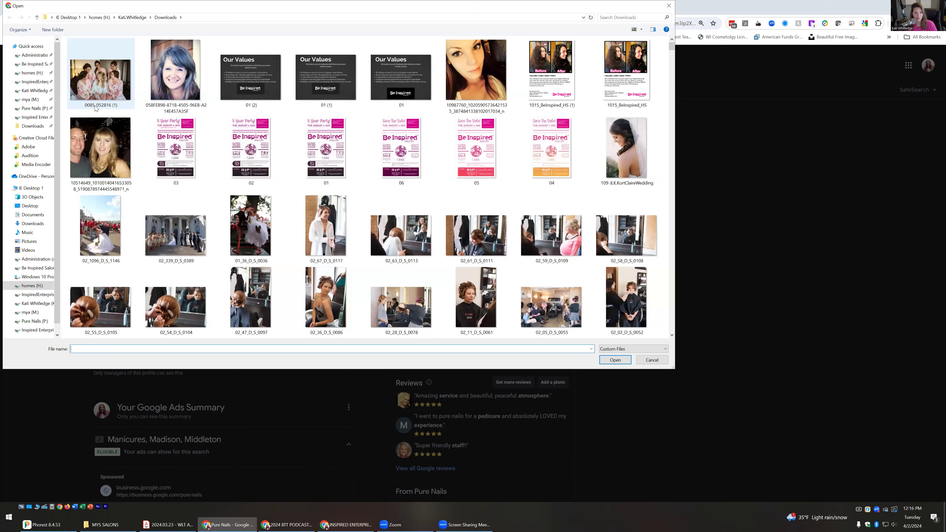
click(91, 66)
click(621, 362)
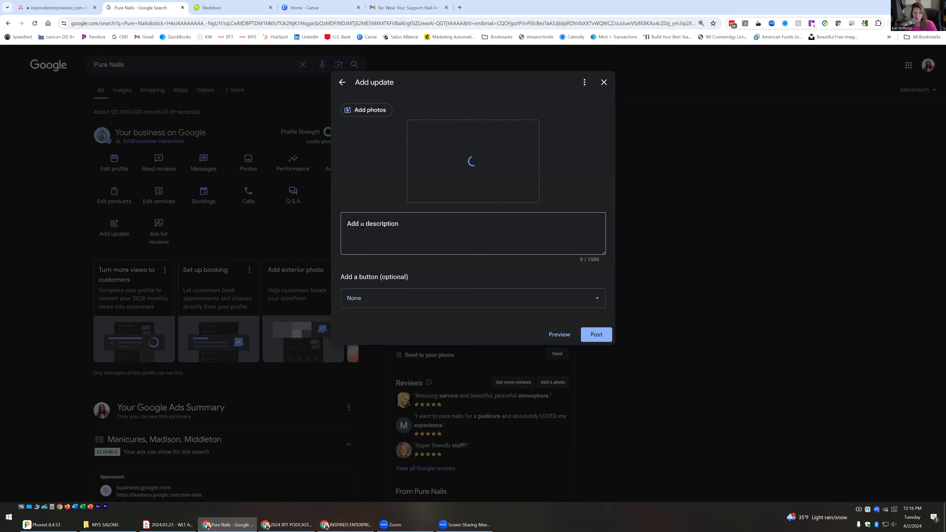
- Paste the copied post text as the description, add a Call now button, publish the update and close the updates list
click(361, 224)
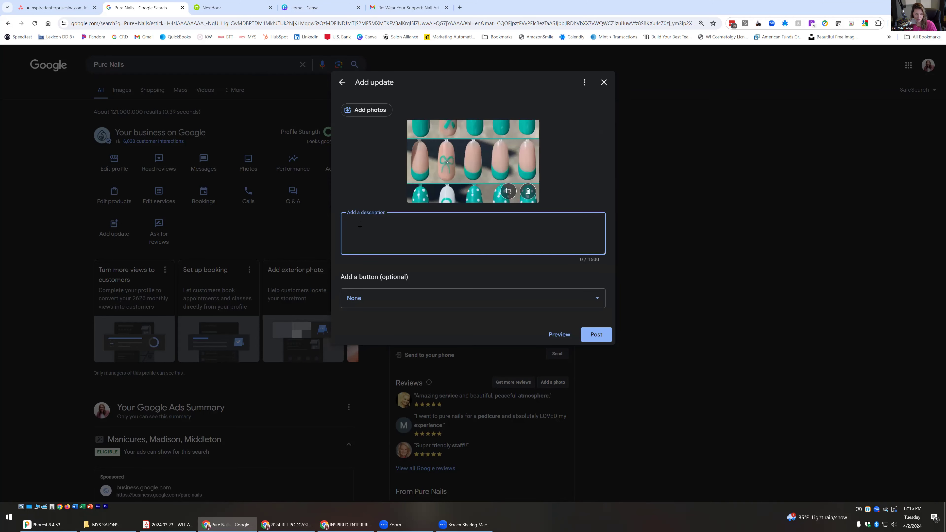
key(ctrl+v)
click(392, 305)
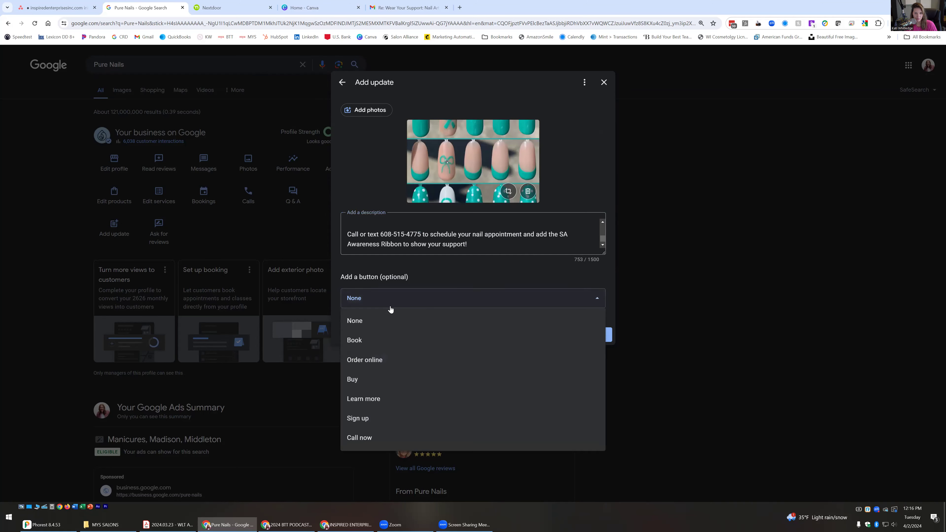
click(370, 438)
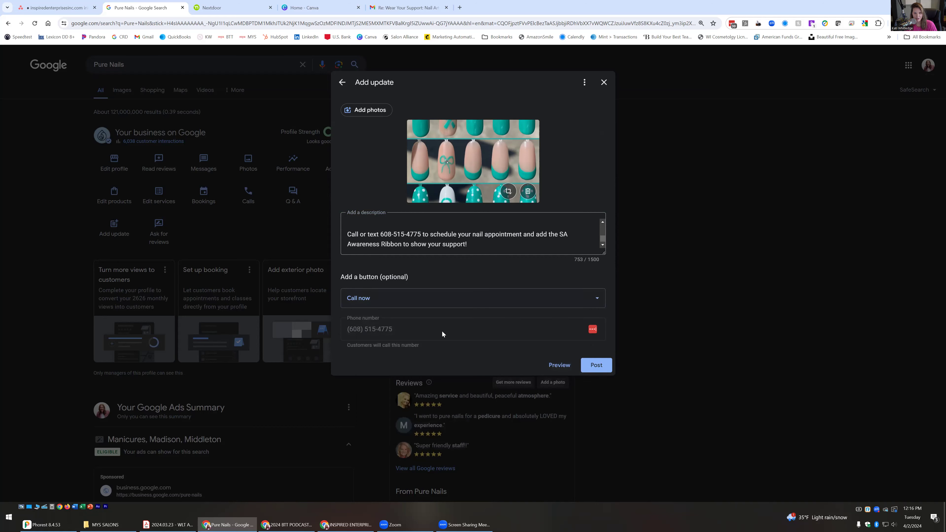
click(595, 366)
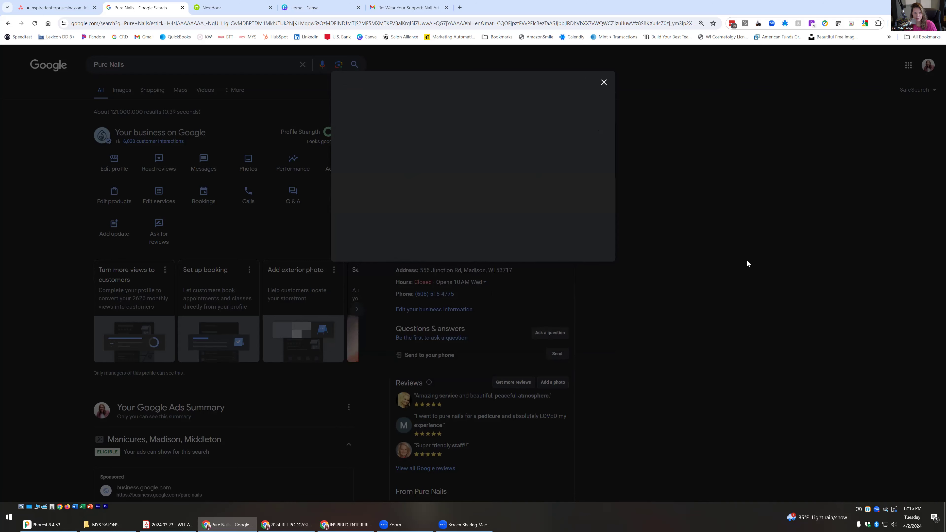
click(484, 238)
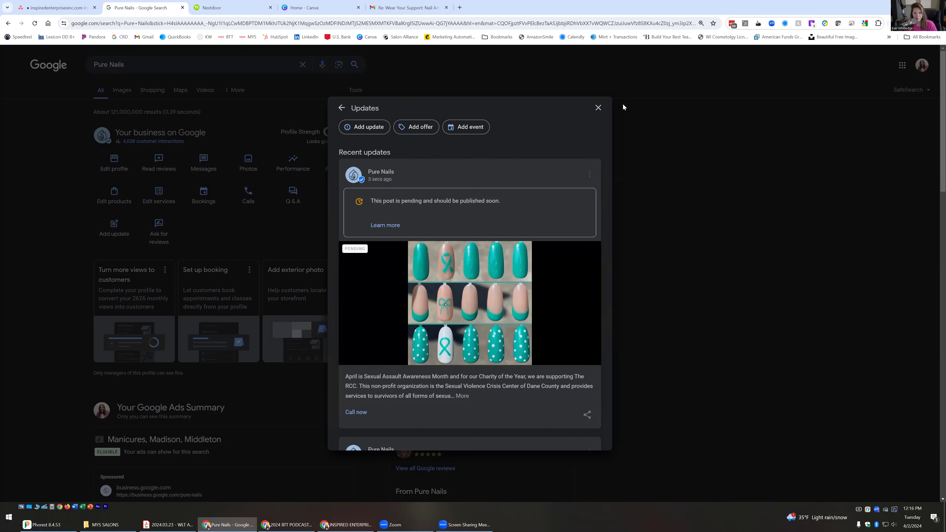
click(598, 109)
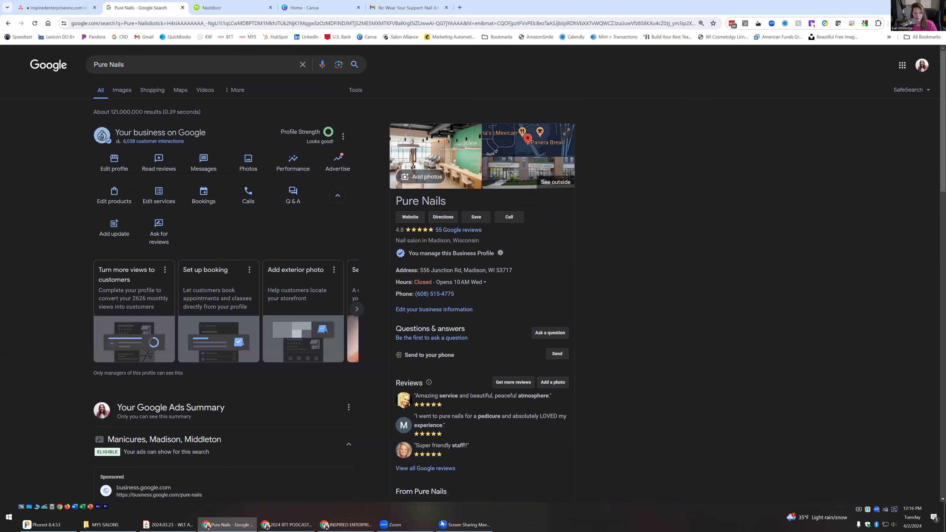